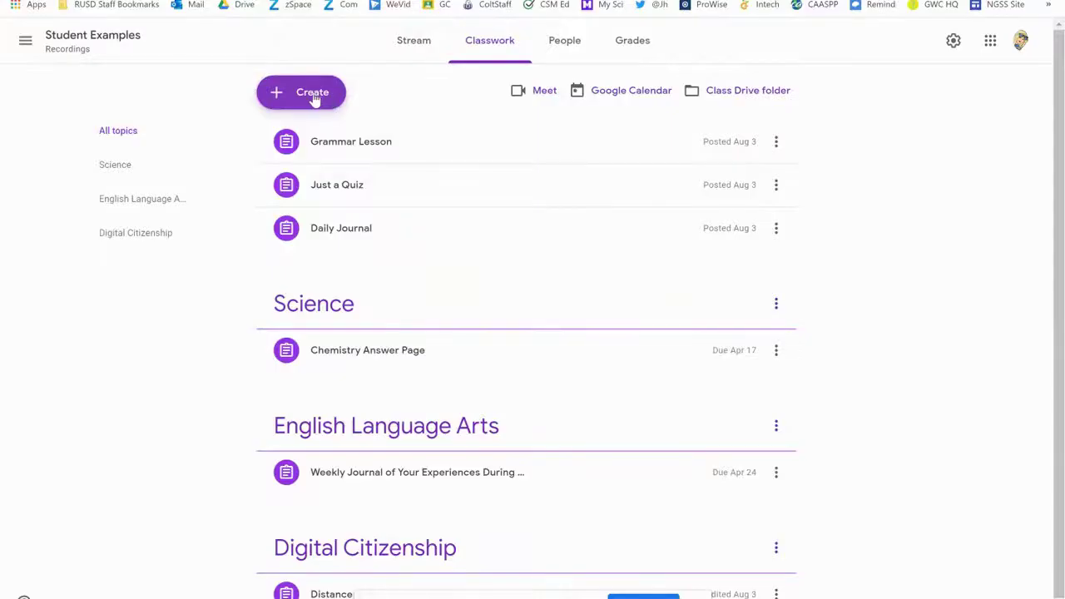
# Start a new Kami assignment and authorize Kami with the teacher's Google account.
pyautogui.click(313, 99)
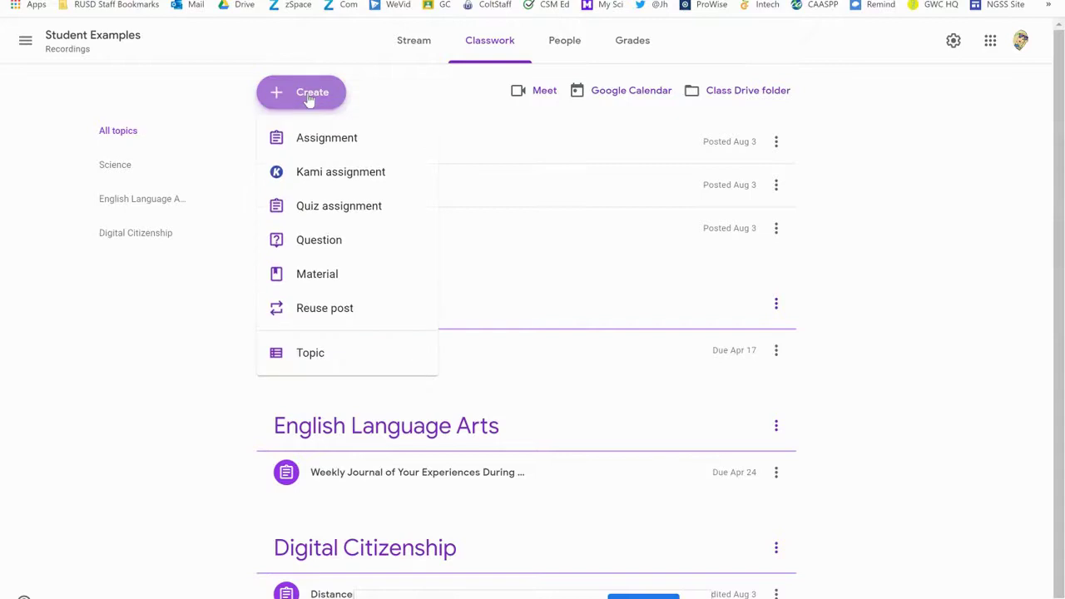
pyautogui.click(315, 172)
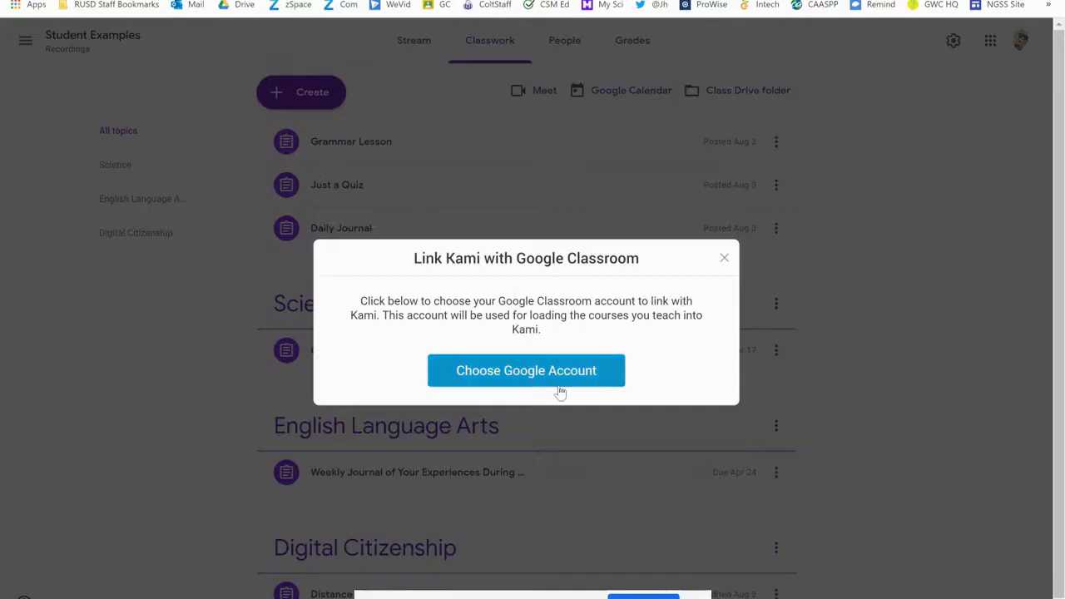
pyautogui.click(561, 380)
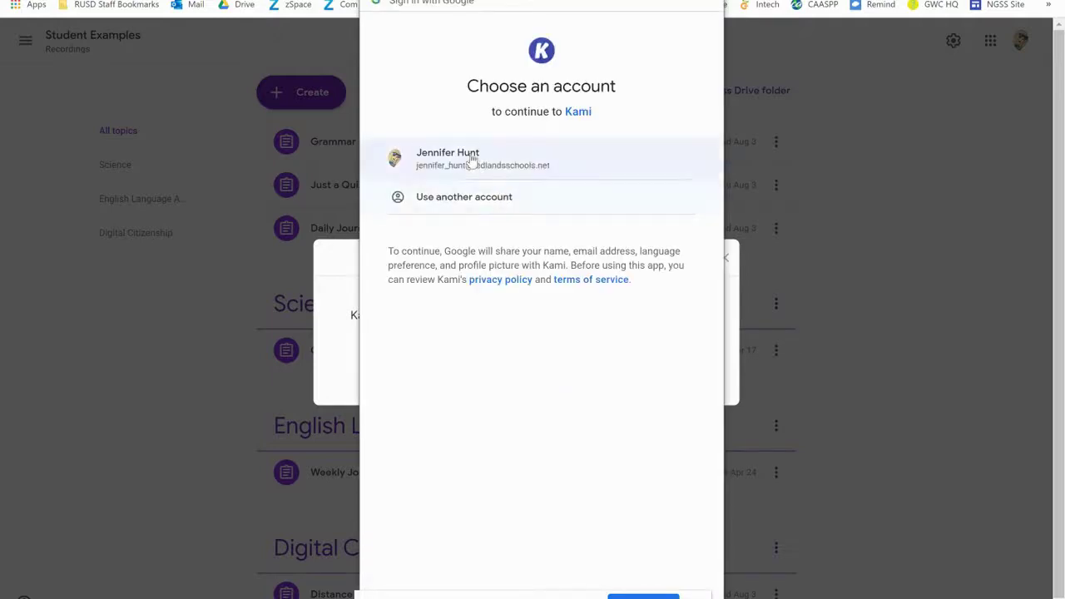
pyautogui.click(472, 159)
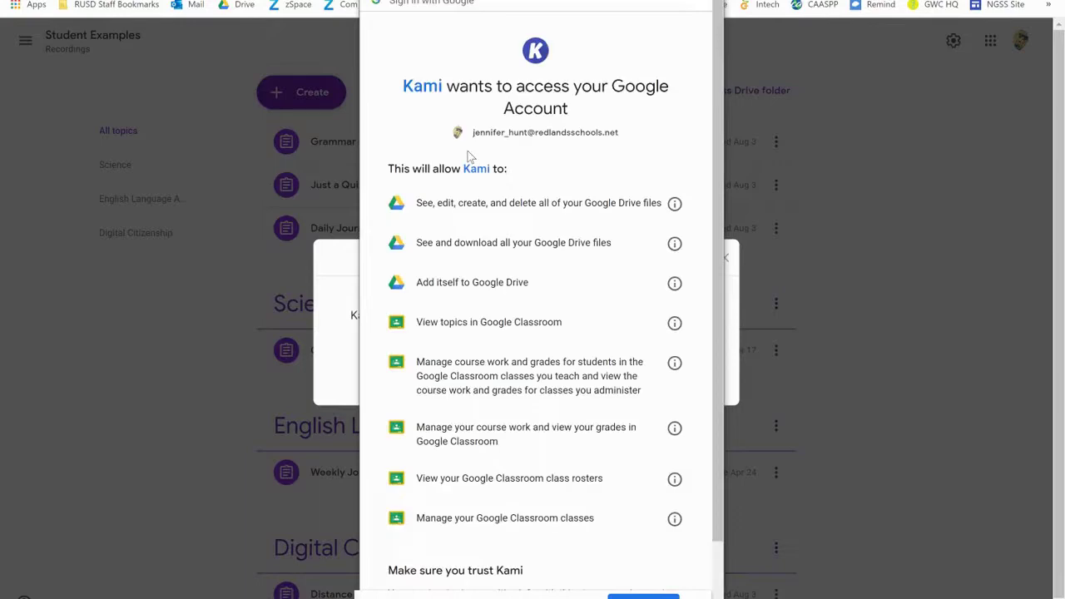
pyautogui.scroll(-2, 512, 215)
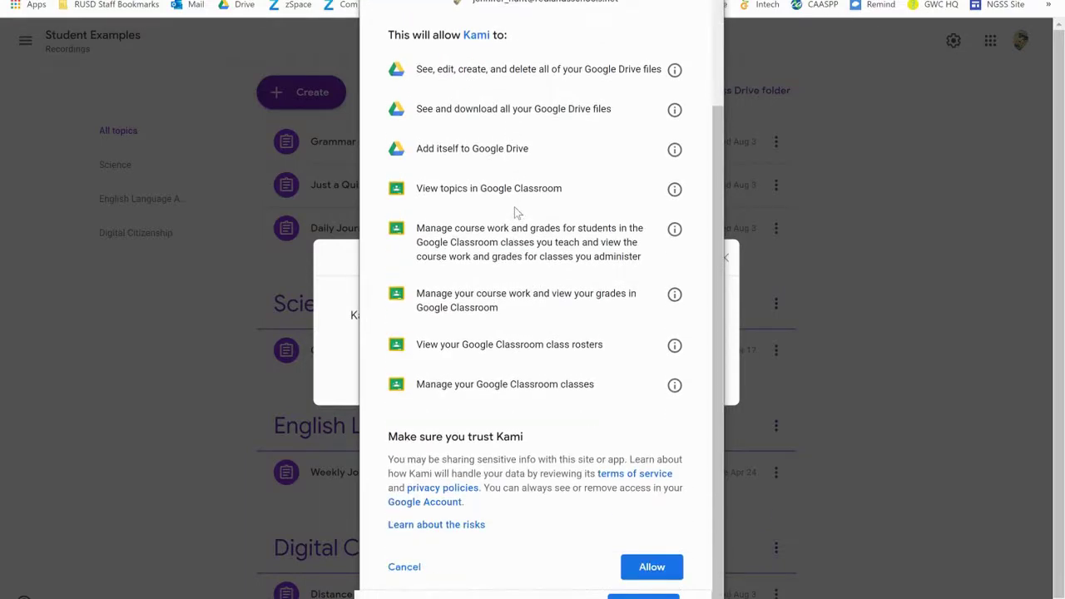
pyautogui.click(652, 569)
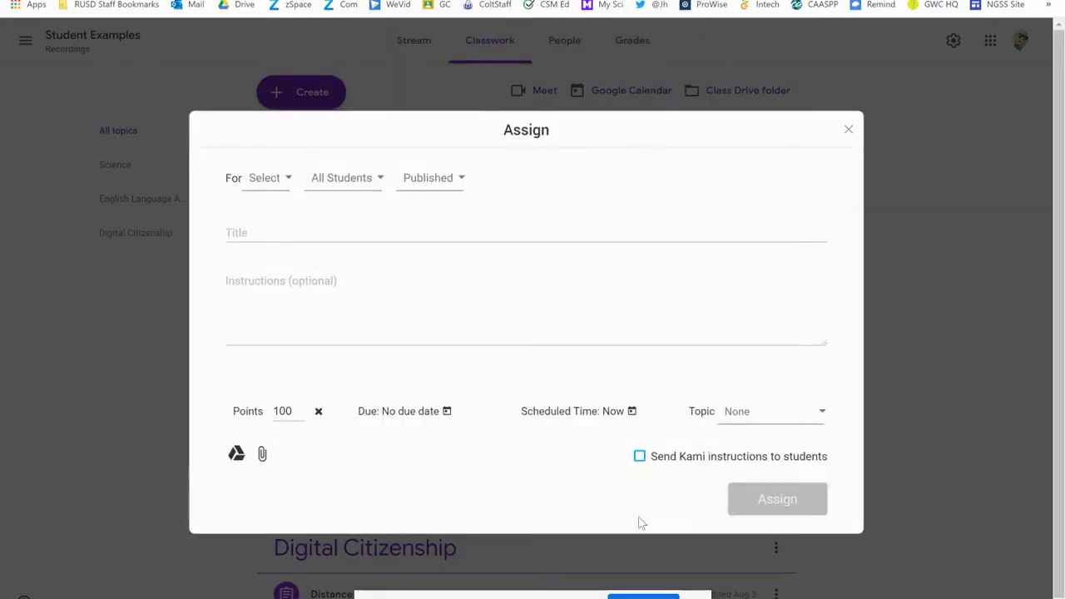
# Check the class, student and Published status dropdowns, leaving them unchanged.
pyautogui.click(259, 184)
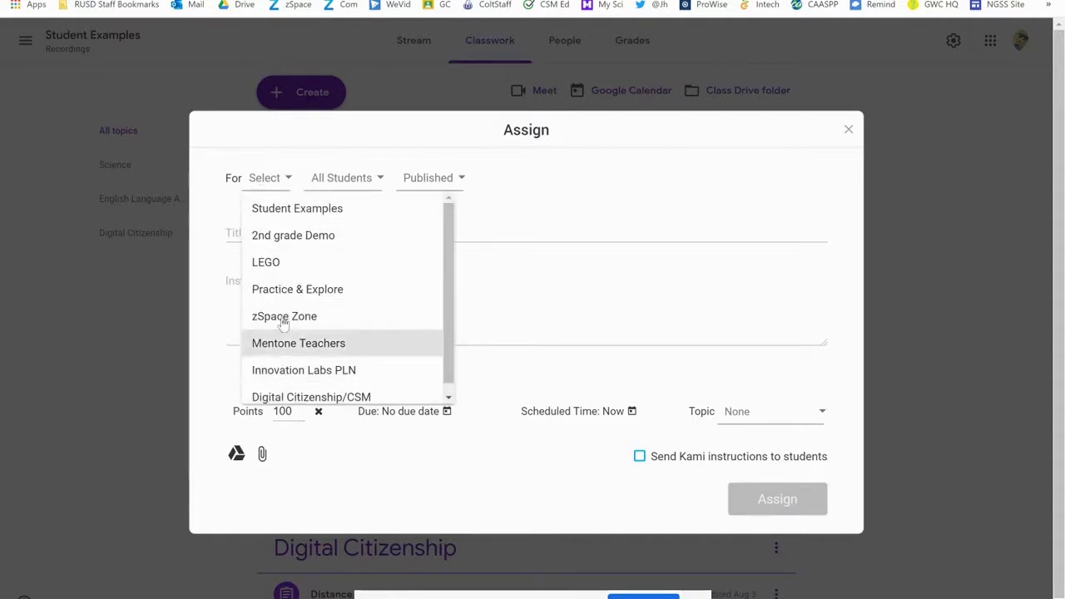
pyautogui.click(281, 185)
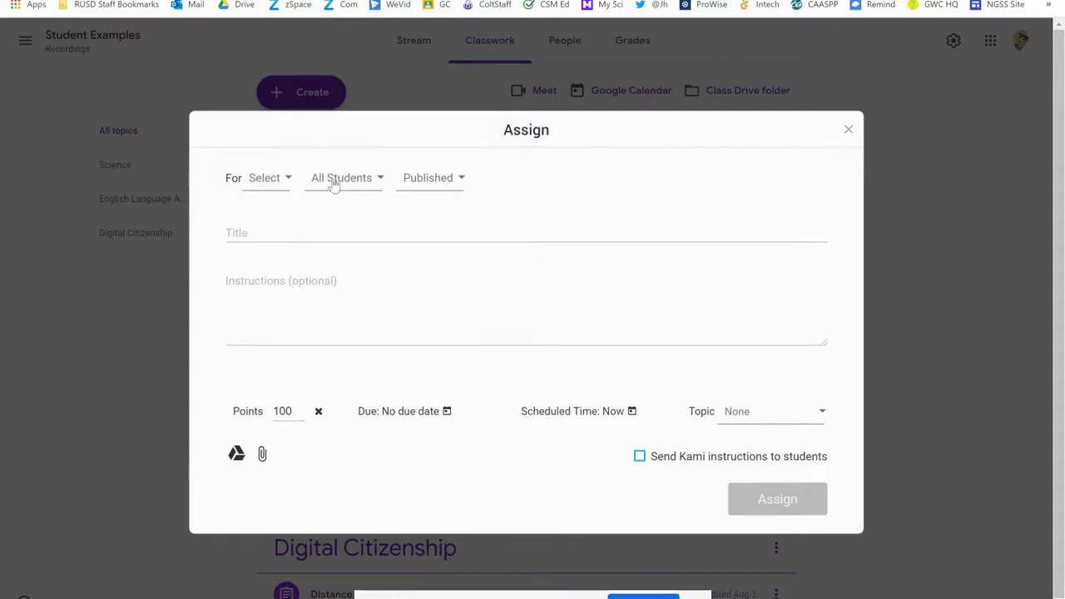
pyautogui.click(333, 183)
pyautogui.click(334, 183)
pyautogui.click(415, 183)
pyautogui.click(415, 179)
# Turn on 'Send Kami instructions to students' and bring up the Google Drive file picker.
pyautogui.click(262, 233)
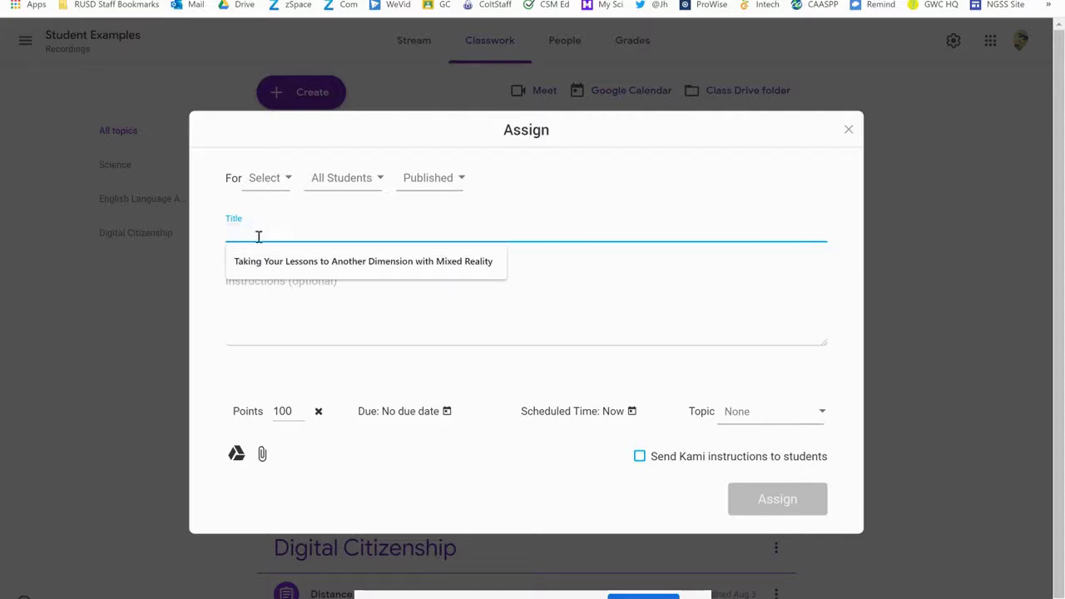
pyautogui.click(355, 316)
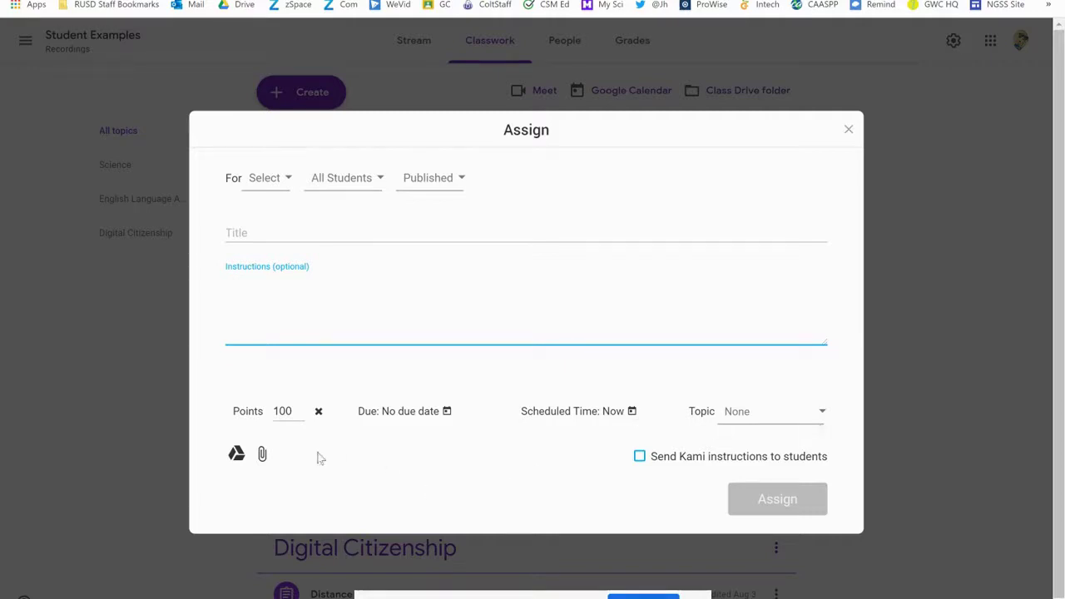
pyautogui.click(640, 460)
pyautogui.click(640, 461)
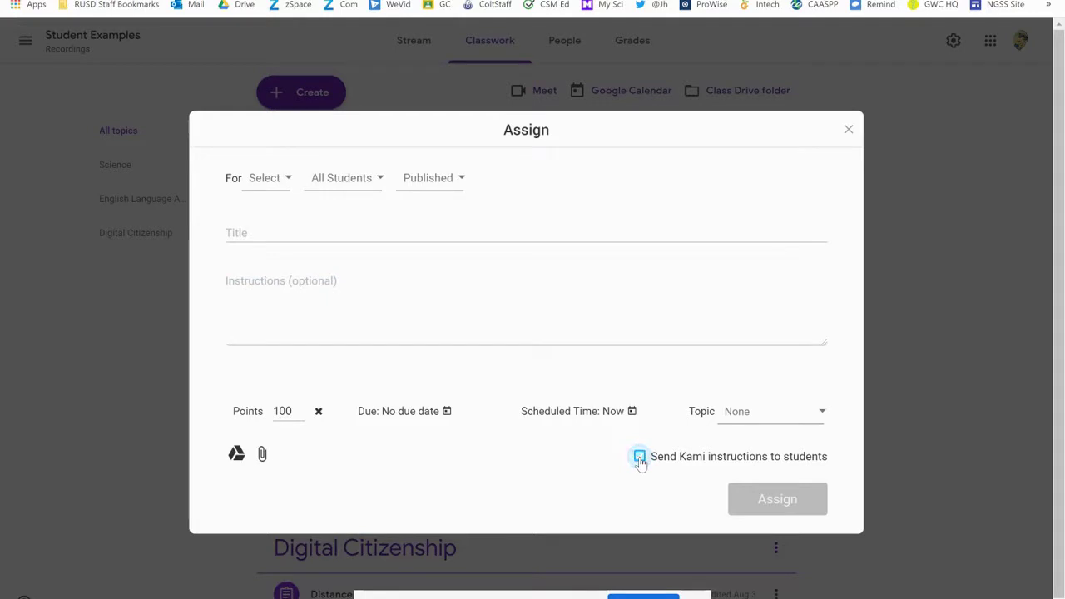
pyautogui.click(640, 460)
pyautogui.click(236, 455)
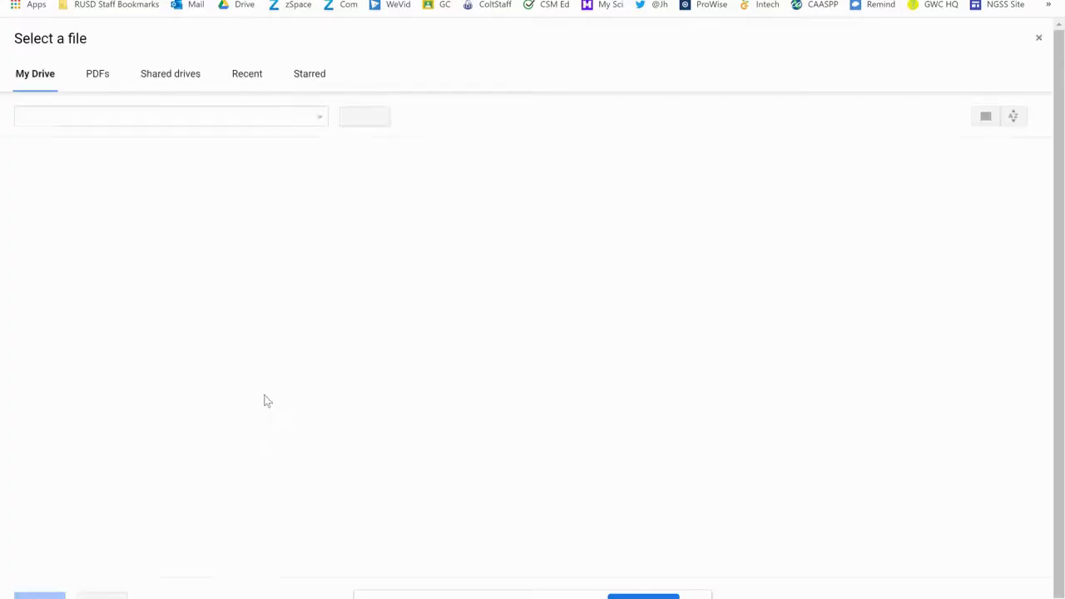
# Search Drive for 'aup' and attach K2 AUP.pdf to the assignment.
pyautogui.click(74, 114)
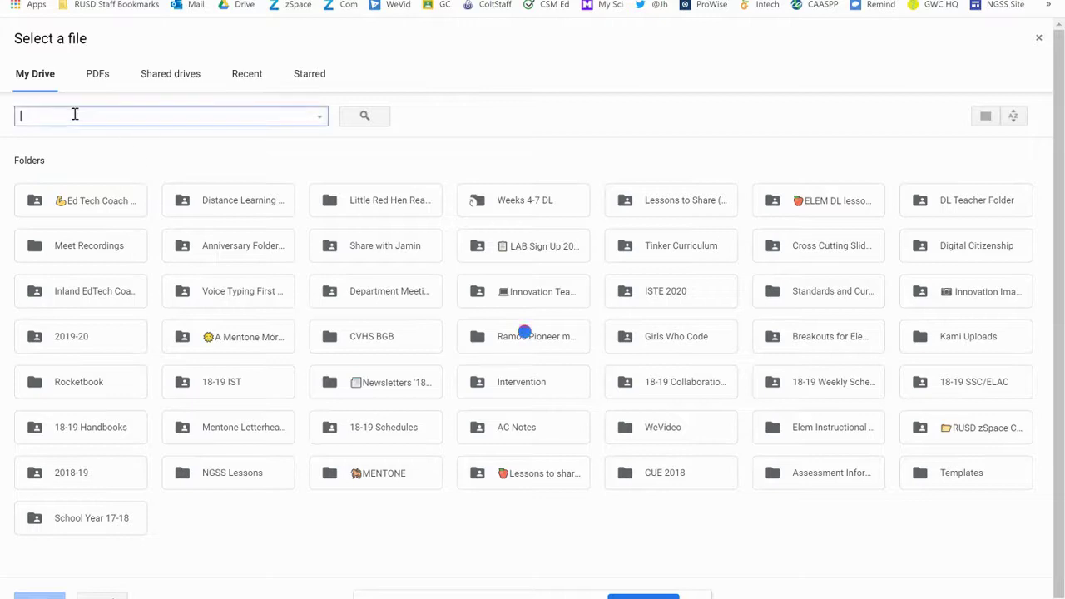
pyautogui.write('aup')
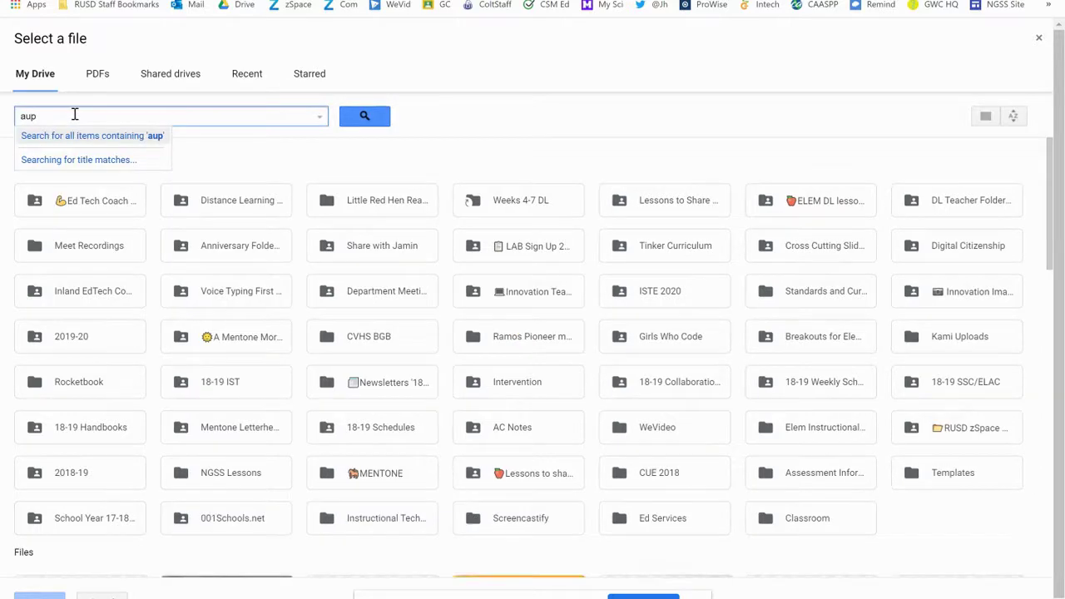
pyautogui.press('Return')
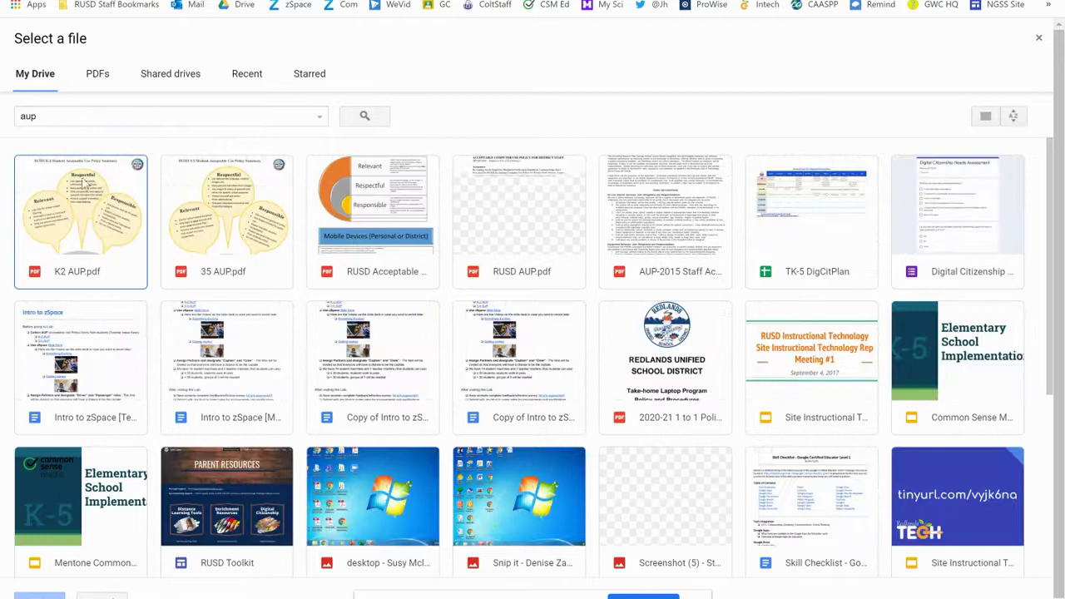
pyautogui.click(87, 220)
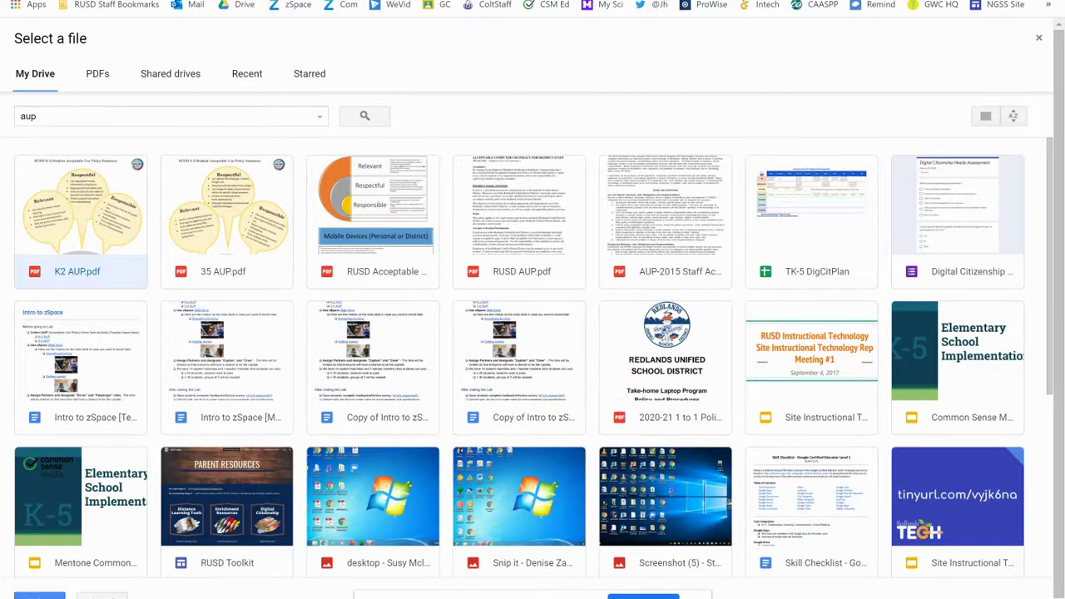
pyautogui.click(67, 592)
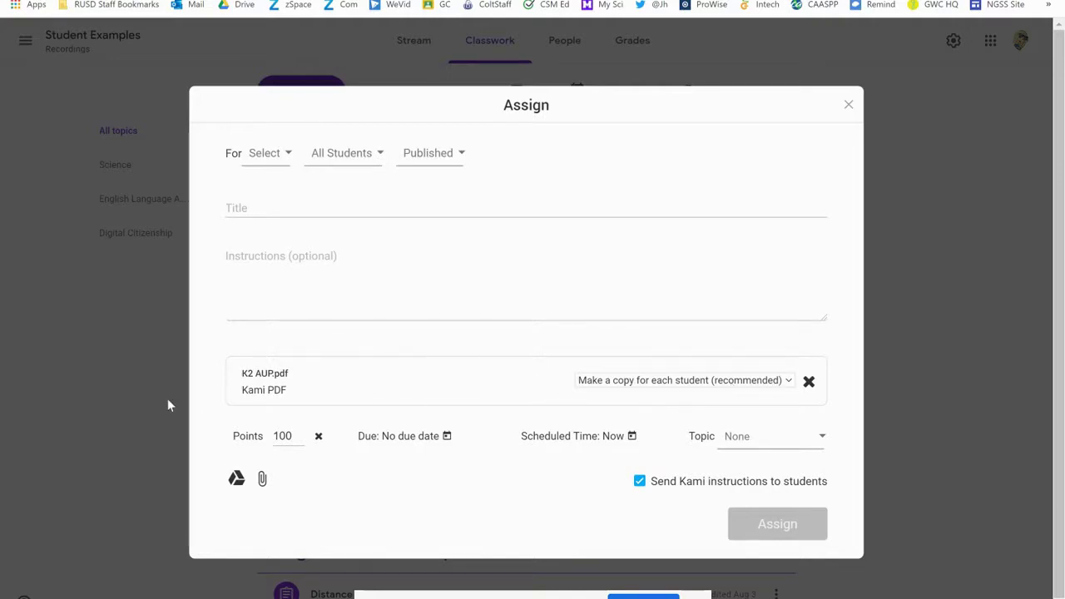
# Title it 'Acceptable Use Policy' with instructions to review, sign and return by August 15, 2020.
pyautogui.click(304, 210)
pyautogui.write('Acceptable Use Policy')
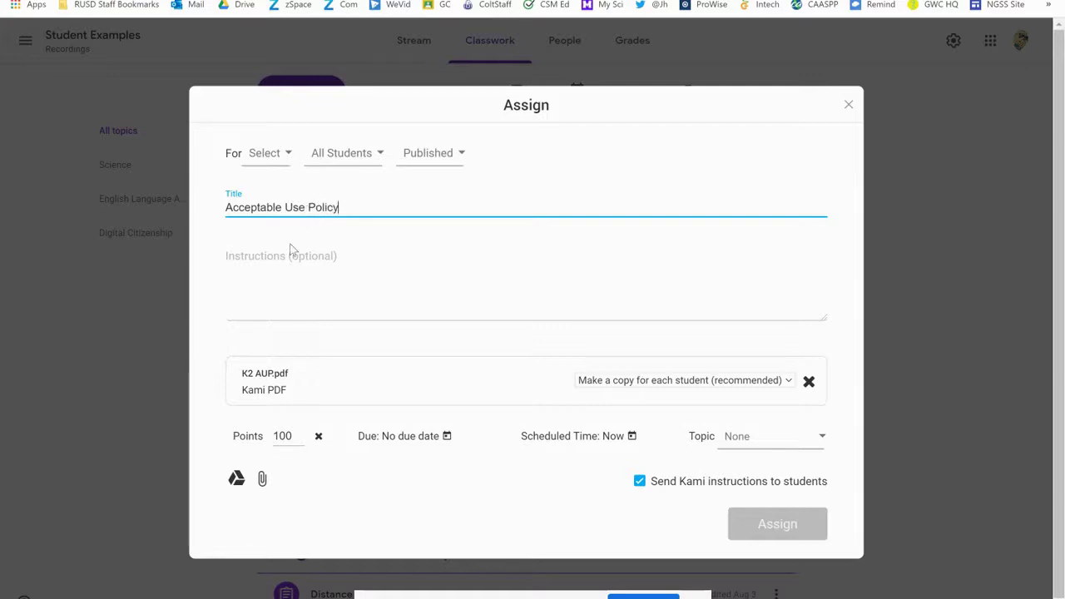
pyautogui.click(290, 252)
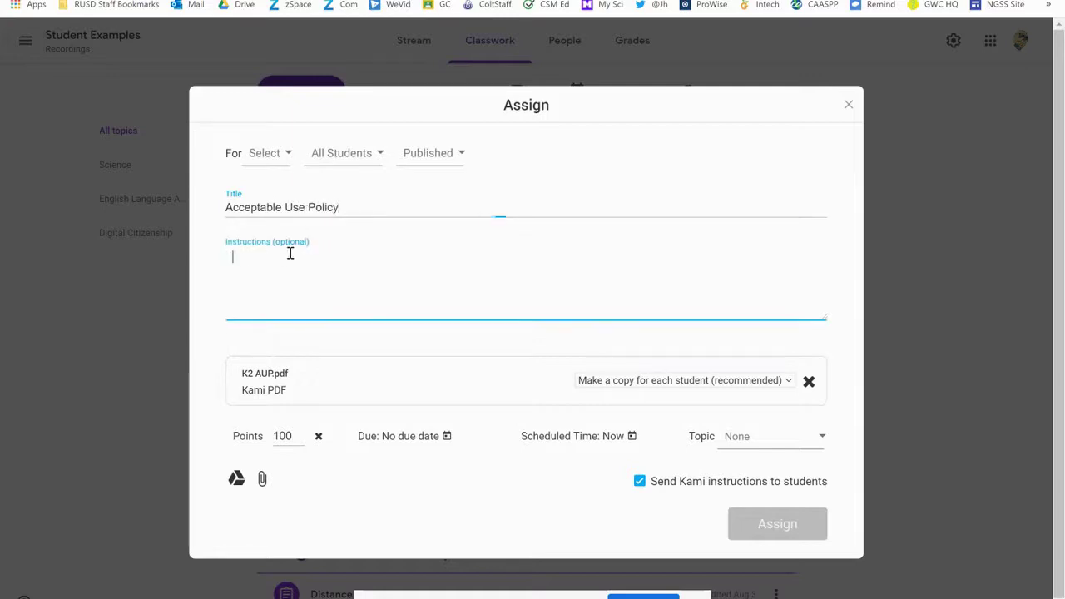
pyautogui.write('Please review this')
pyautogui.write(' document with your')
pyautogui.write(' pare')
pyautogui.press('BackSpace')
pyautogui.write('rents  sign and retu')
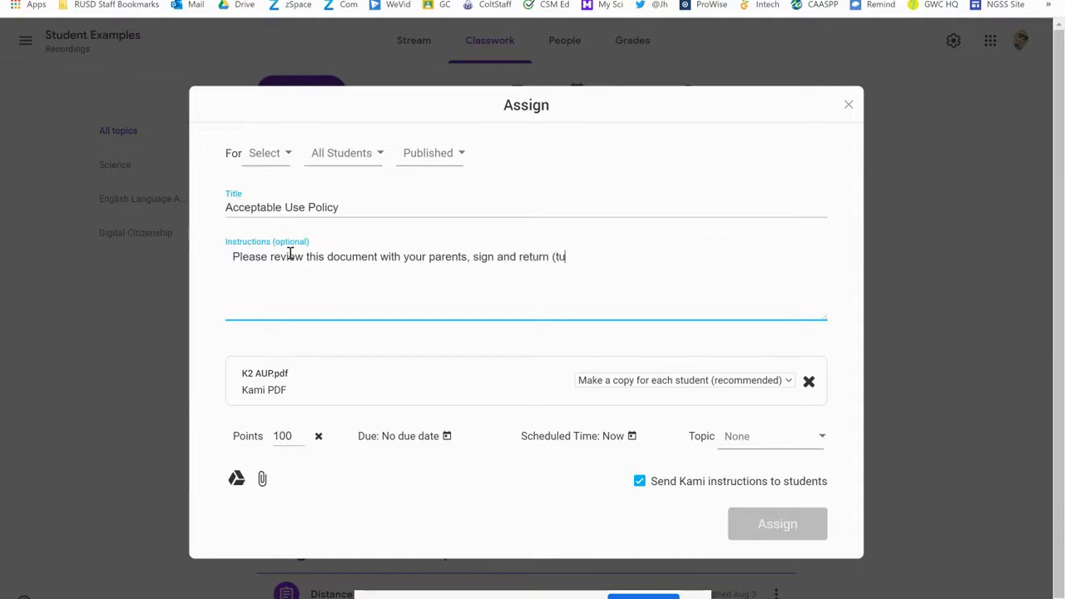
pyautogui.write('rn (turn in) by August 15, 2020.')
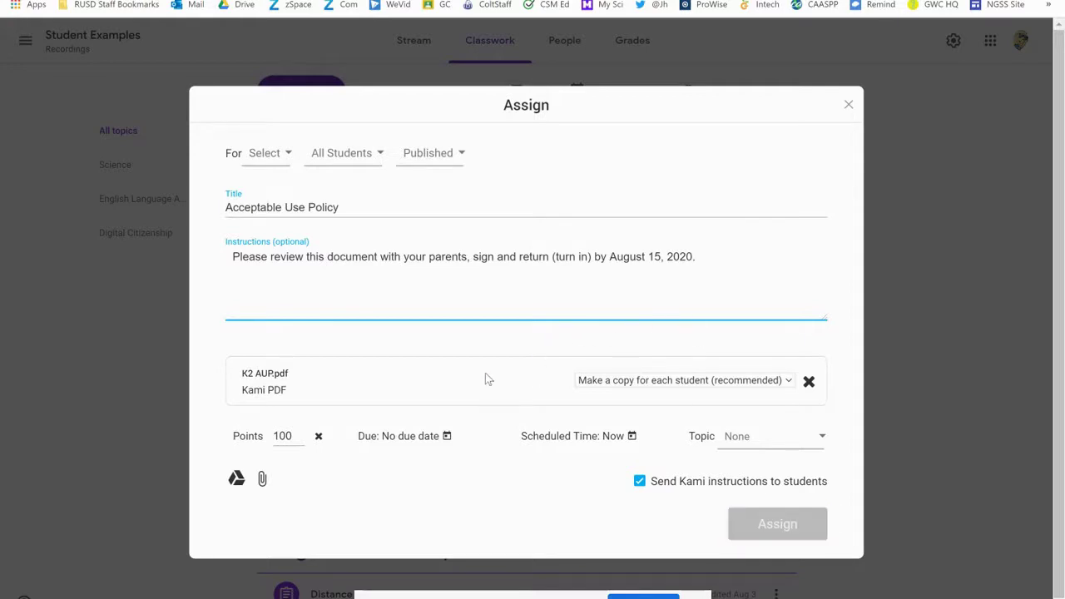
# Assign it to all students in 2nd grade Demo as Published, then view it in Classroom.
pyautogui.click(281, 161)
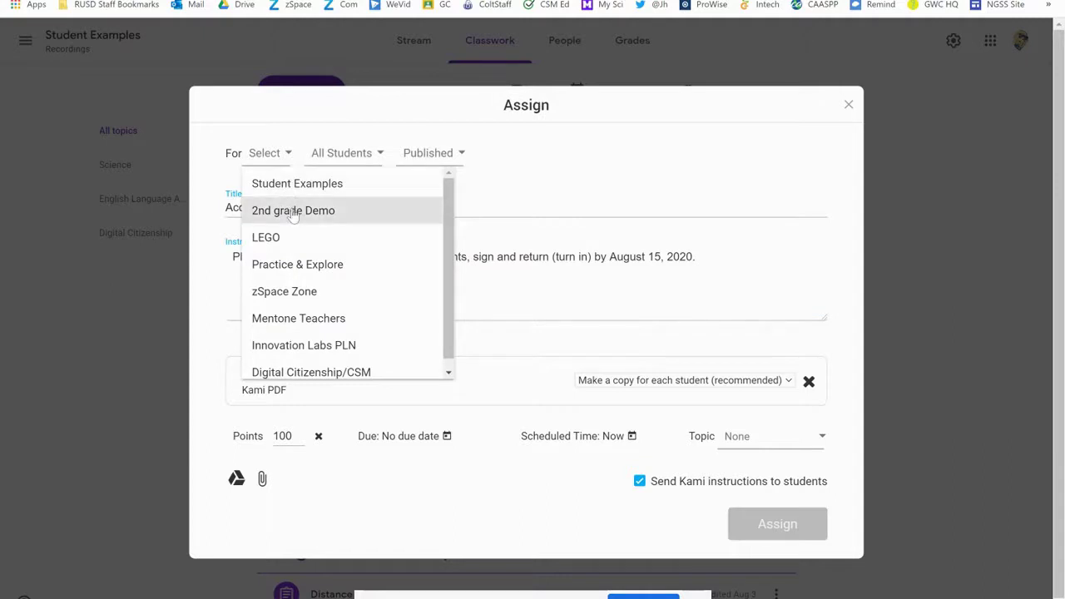
pyautogui.click(293, 210)
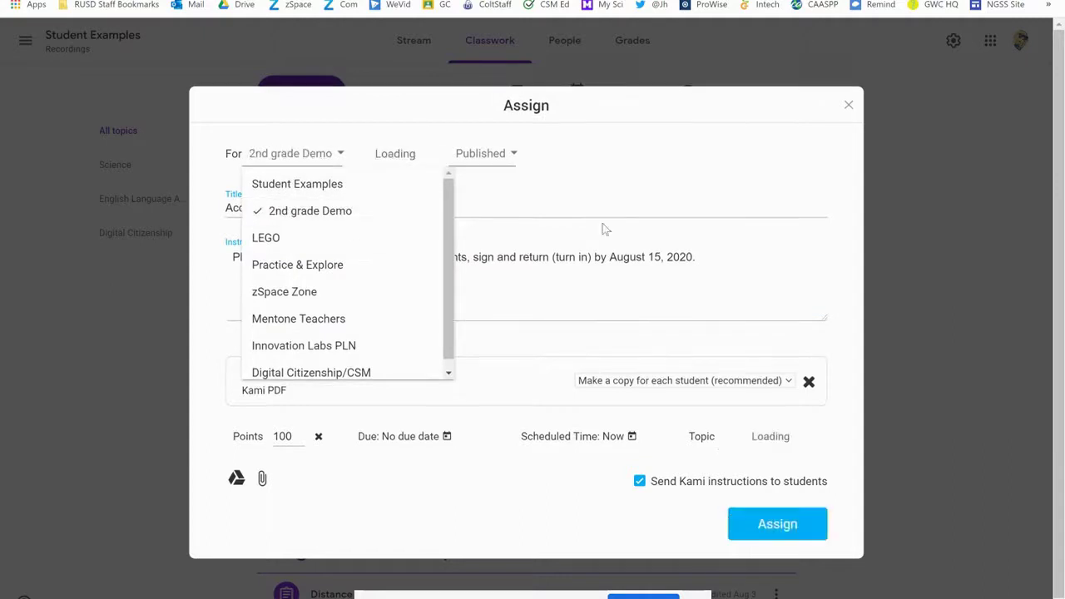
pyautogui.click(674, 197)
pyautogui.click(399, 159)
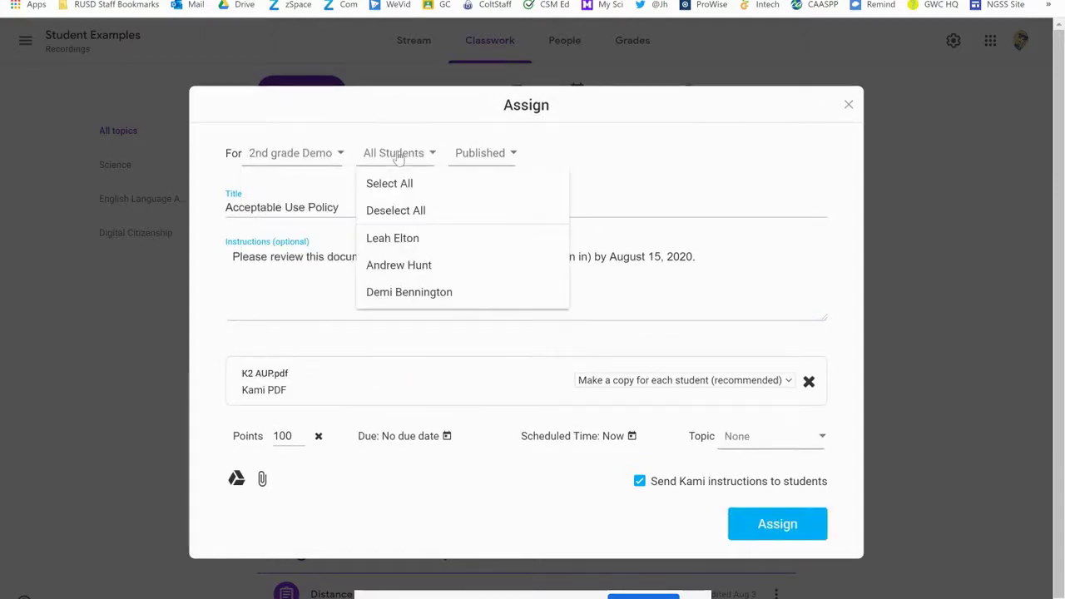
pyautogui.click(399, 159)
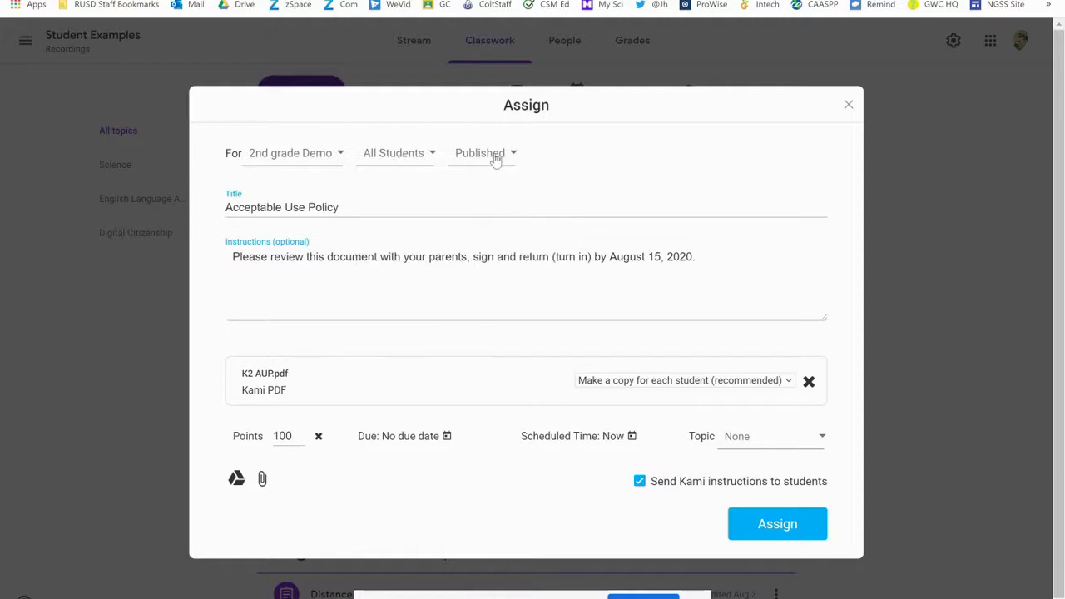
pyautogui.click(496, 158)
pyautogui.click(496, 158)
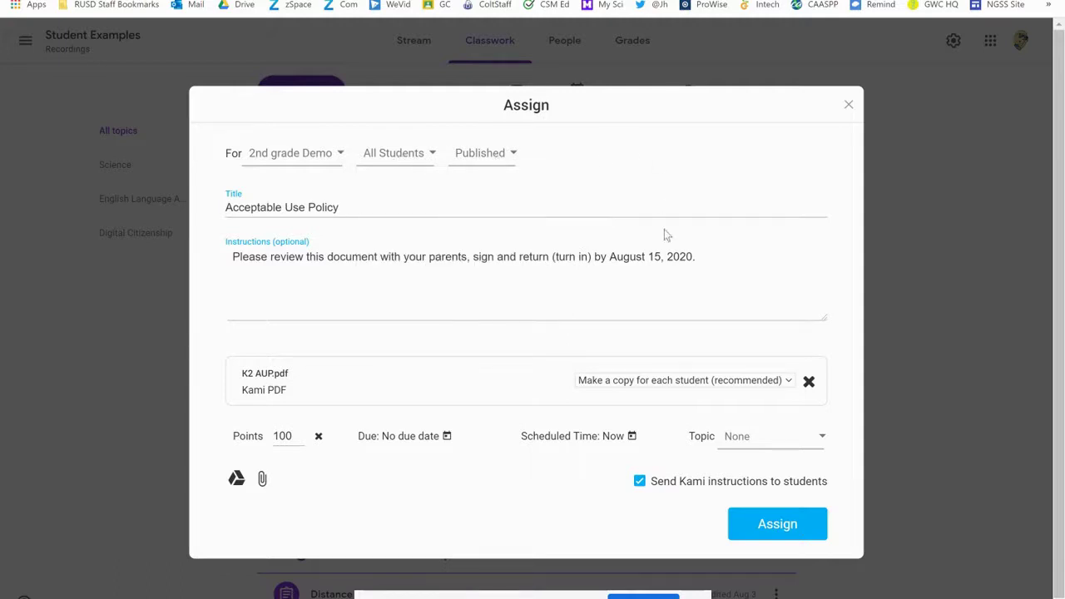
pyautogui.click(766, 523)
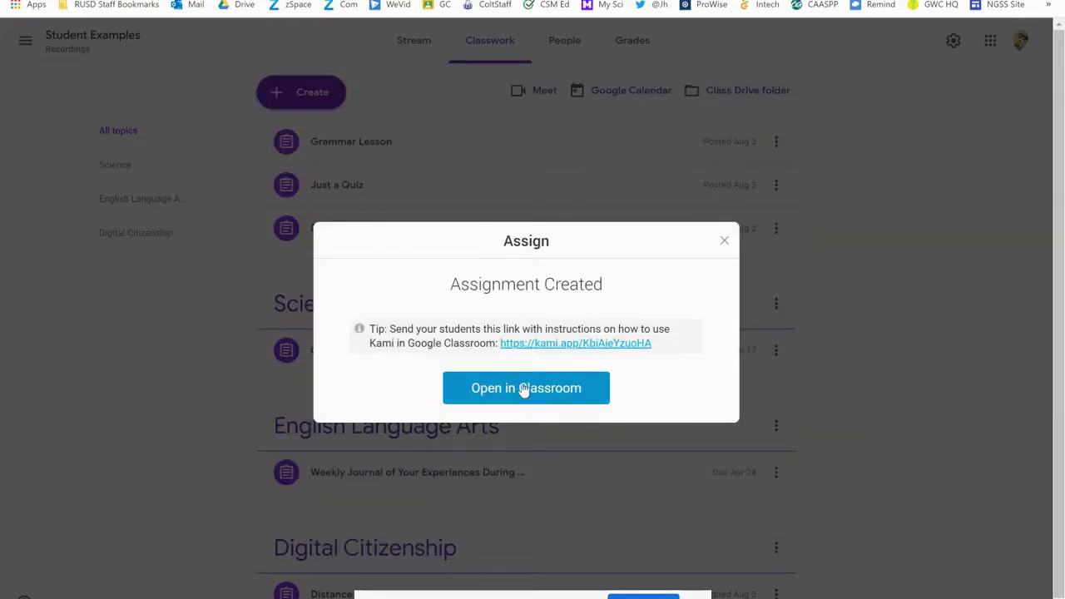
pyautogui.click(524, 390)
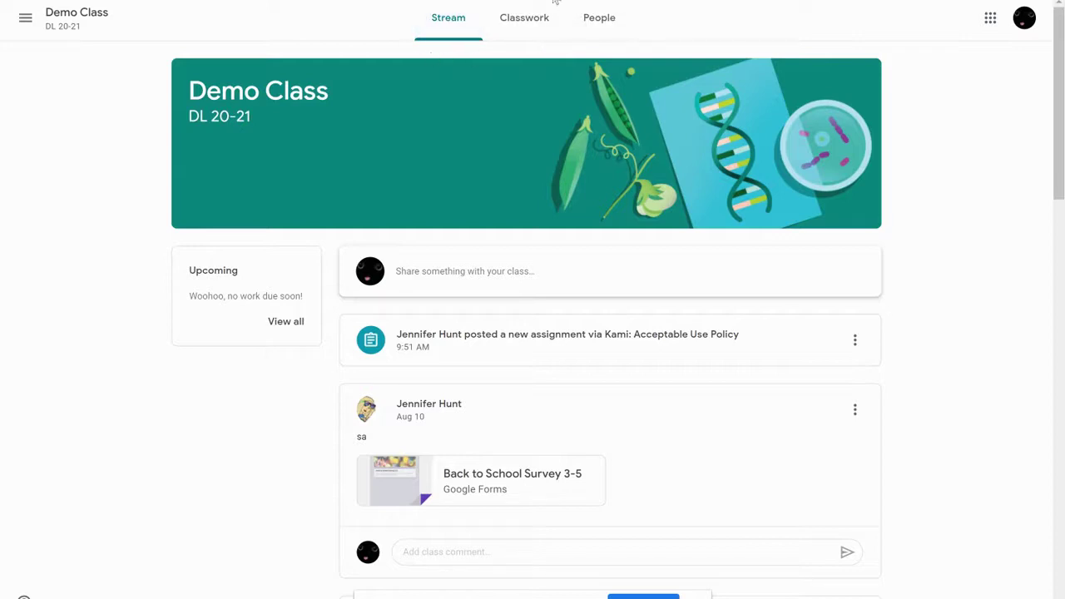
# On the Classwork tab, expand Acceptable Use Policy and follow its Kami help link.
pyautogui.click(533, 24)
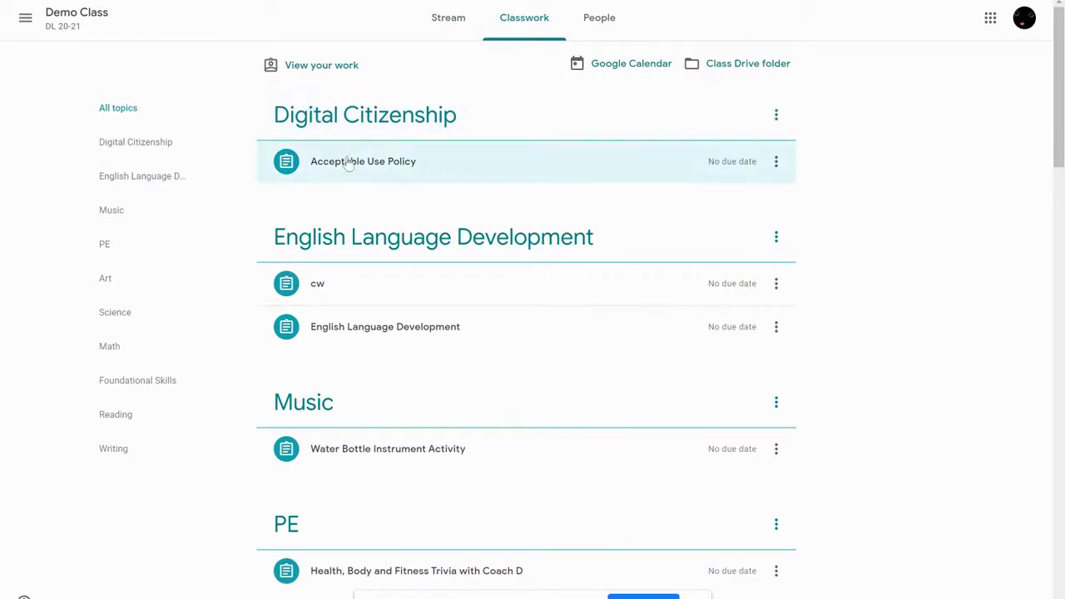
pyautogui.click(395, 169)
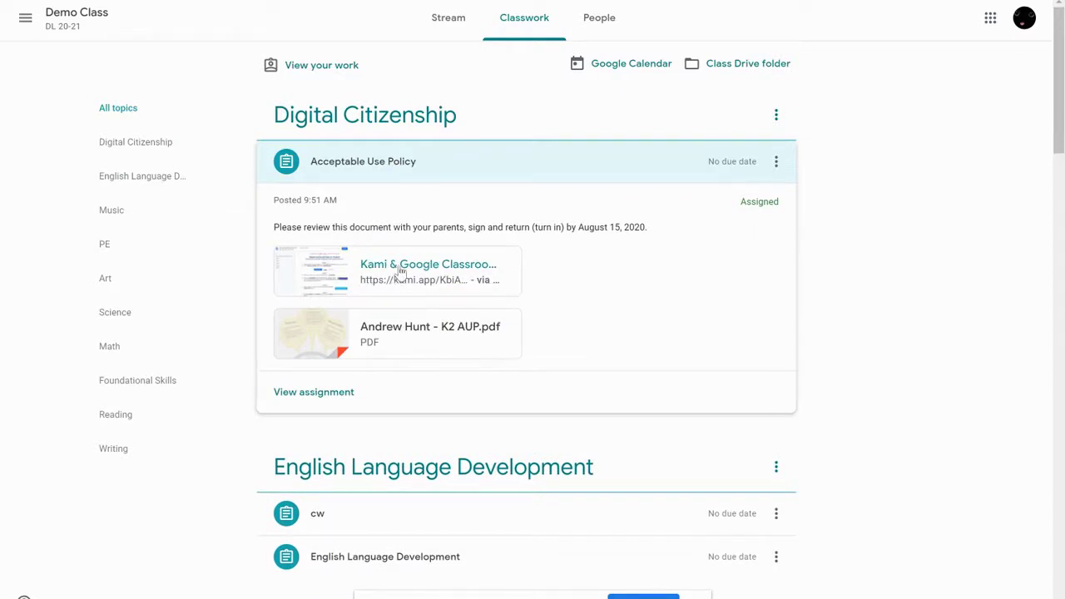
pyautogui.click(401, 272)
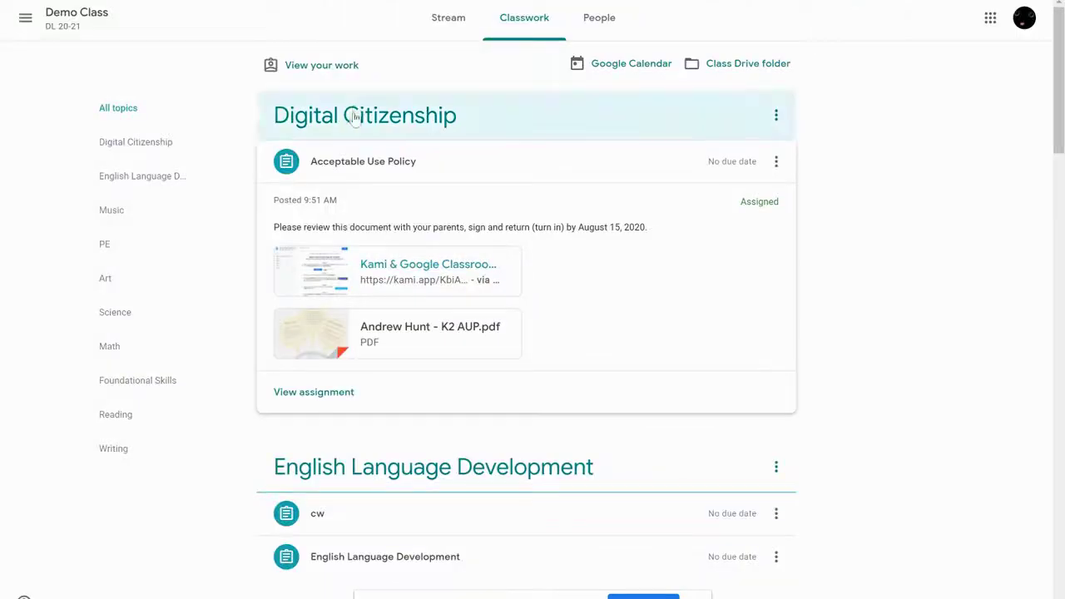
# Preview K2 AUP.pdf and connect the 'Kami - PDF and Document Annotation' app found by searching 'kam'.
pyautogui.click(368, 340)
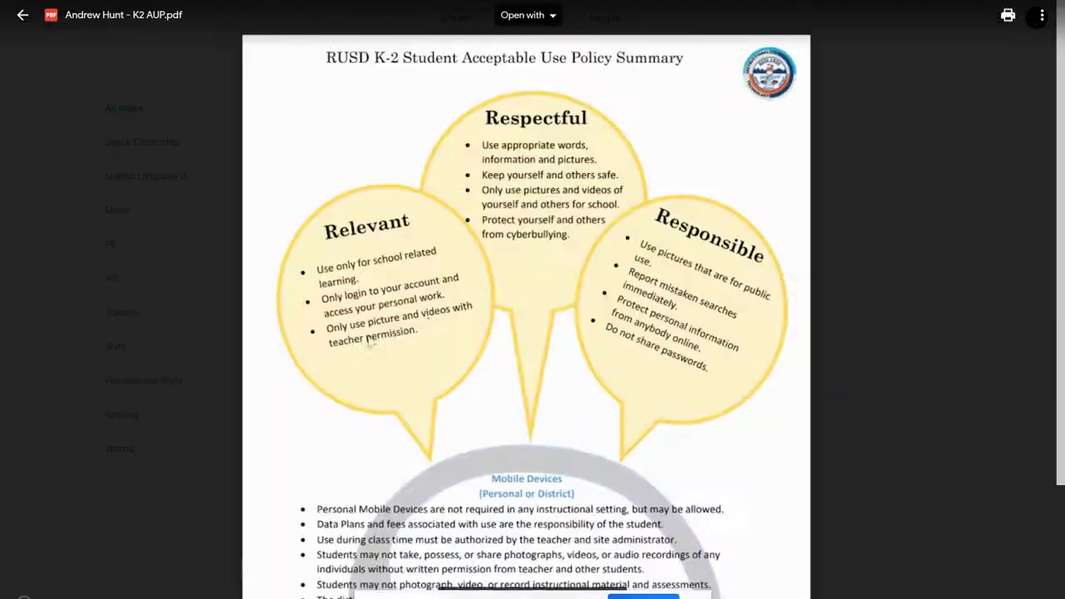
pyautogui.scroll(-3, 463, 291)
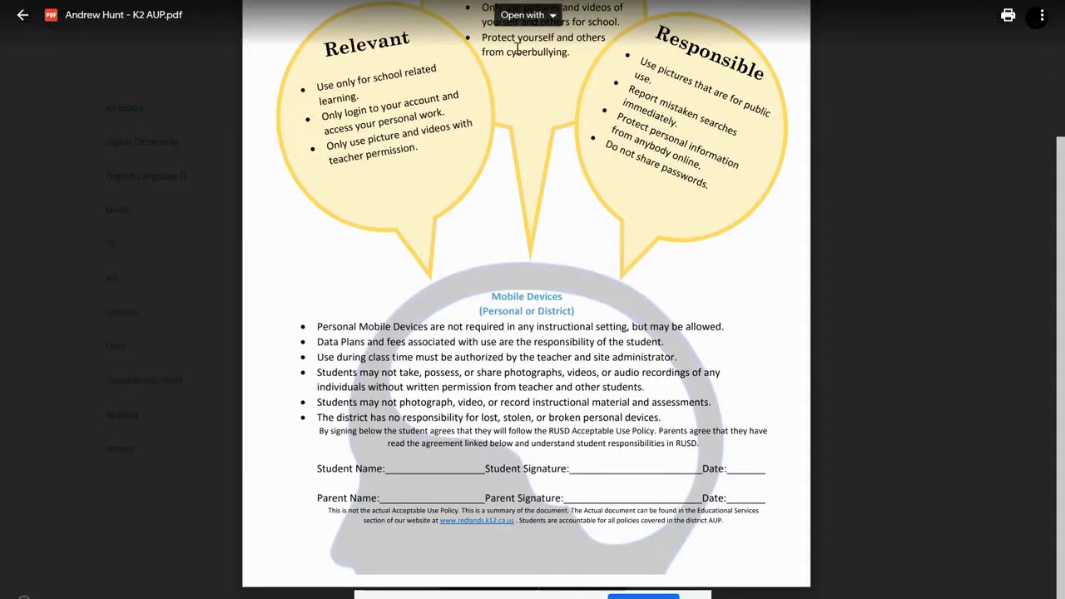
pyautogui.click(533, 16)
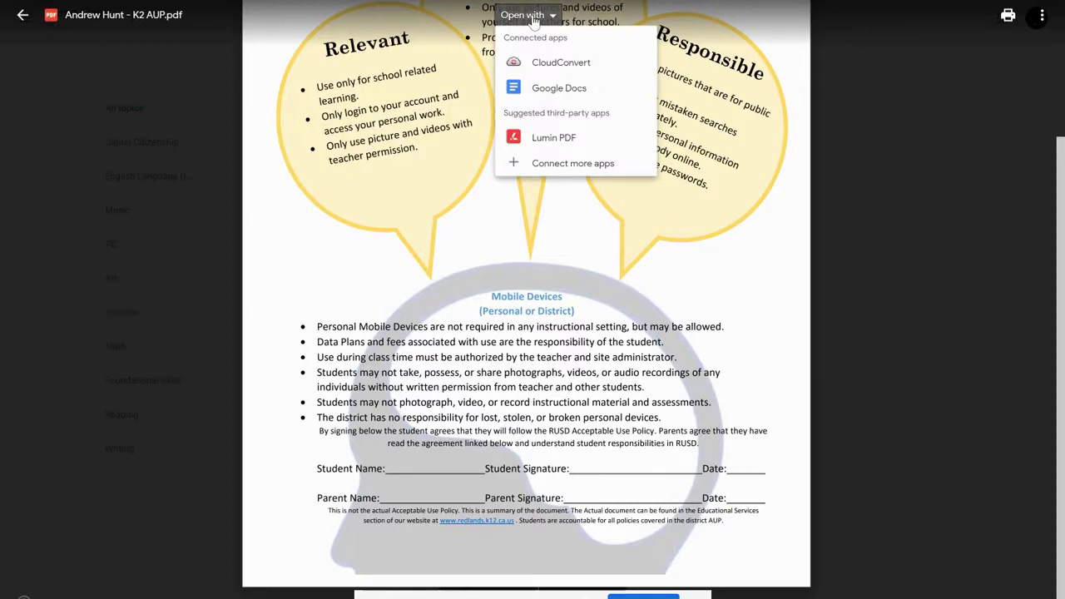
pyautogui.click(559, 164)
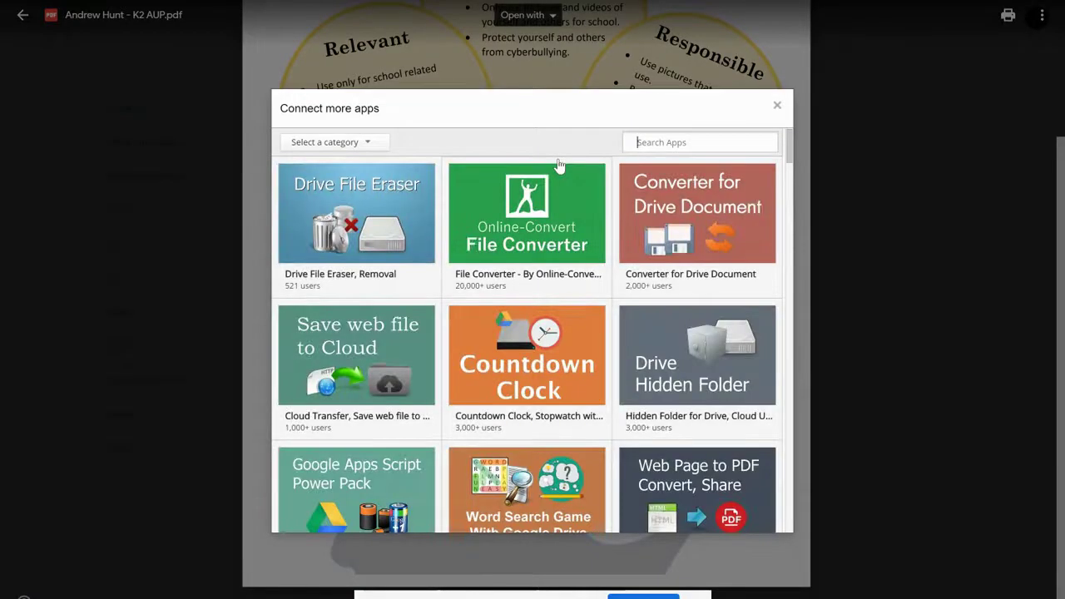
pyautogui.click(632, 145)
pyautogui.write('kami')
pyautogui.press('Return')
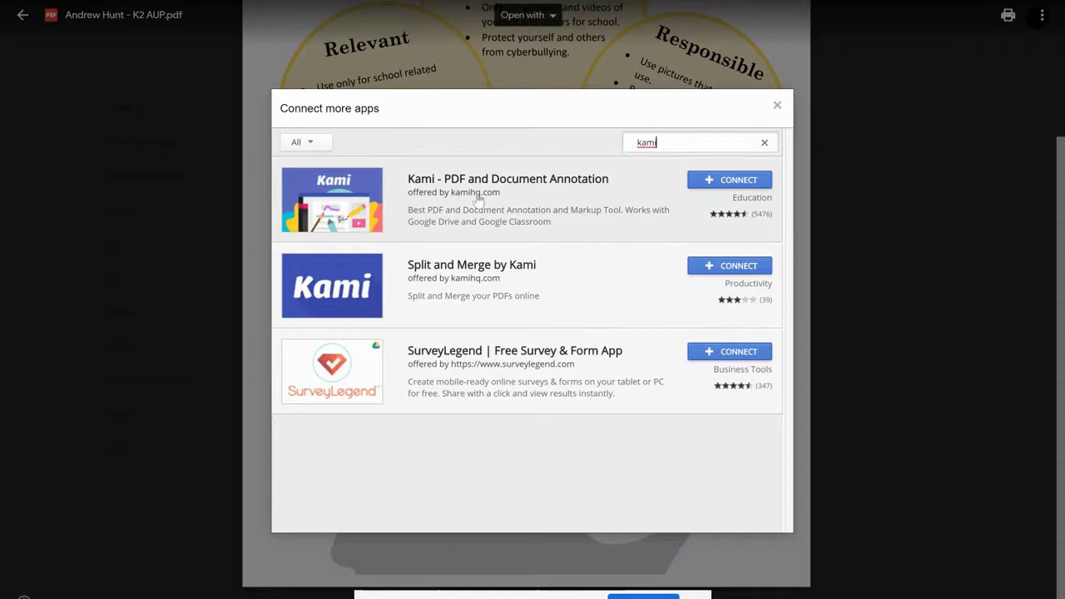
pyautogui.click(705, 182)
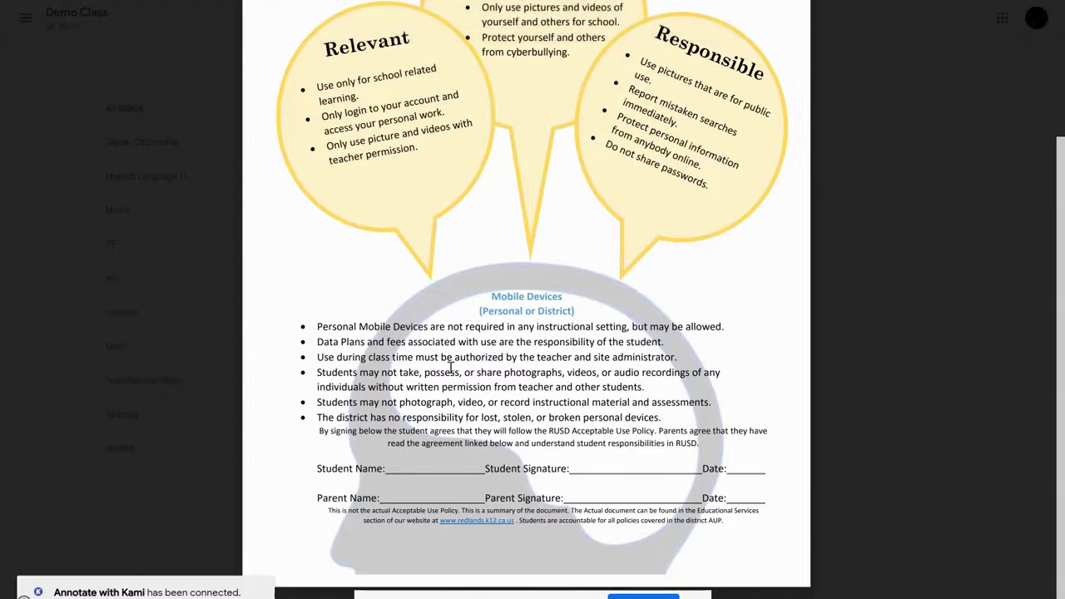
pyautogui.scroll(5, 456, 254)
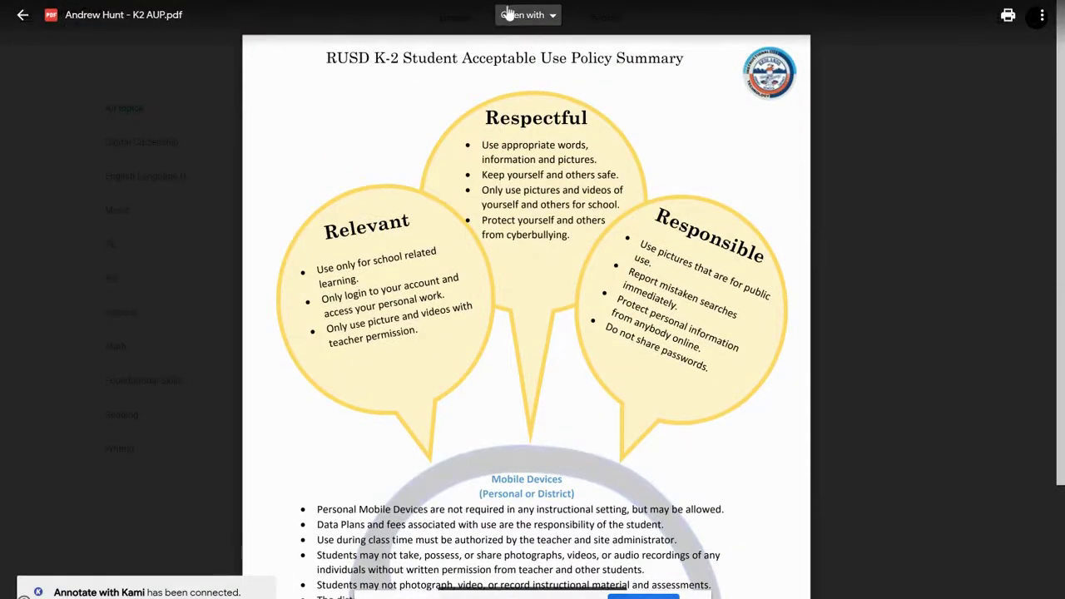
# Annotate the PDF with Kami and authorize Kami's Google Drive access for the student account.
pyautogui.click(509, 14)
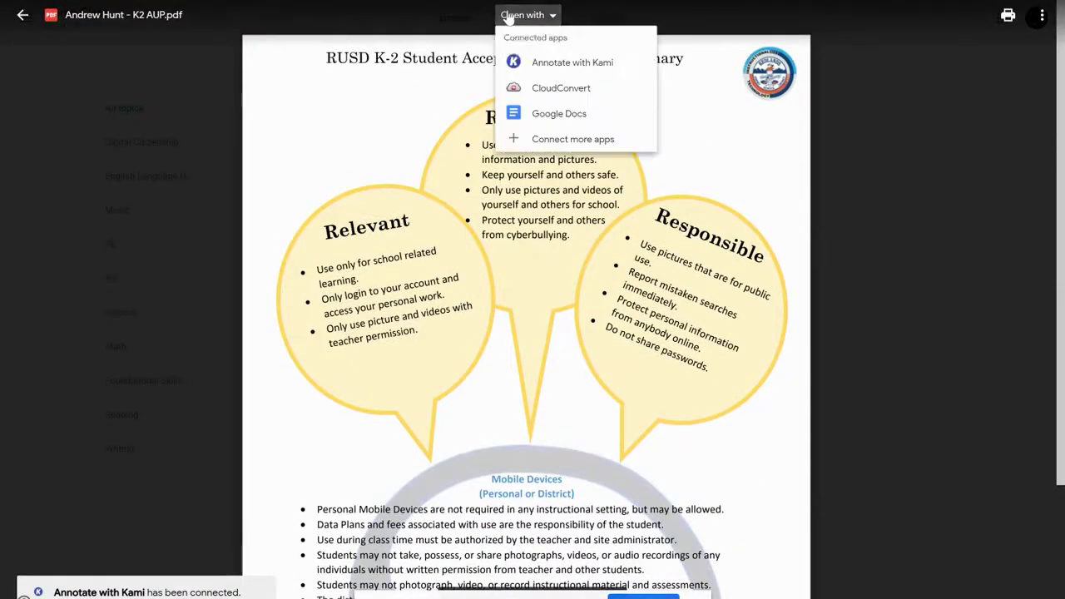
pyautogui.click(587, 65)
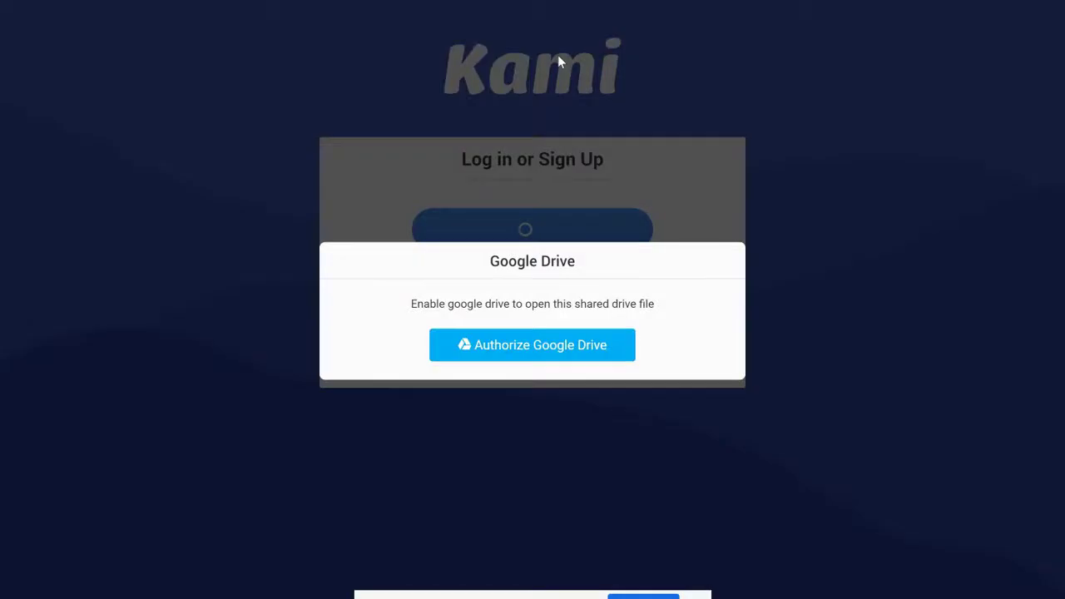
pyautogui.click(524, 345)
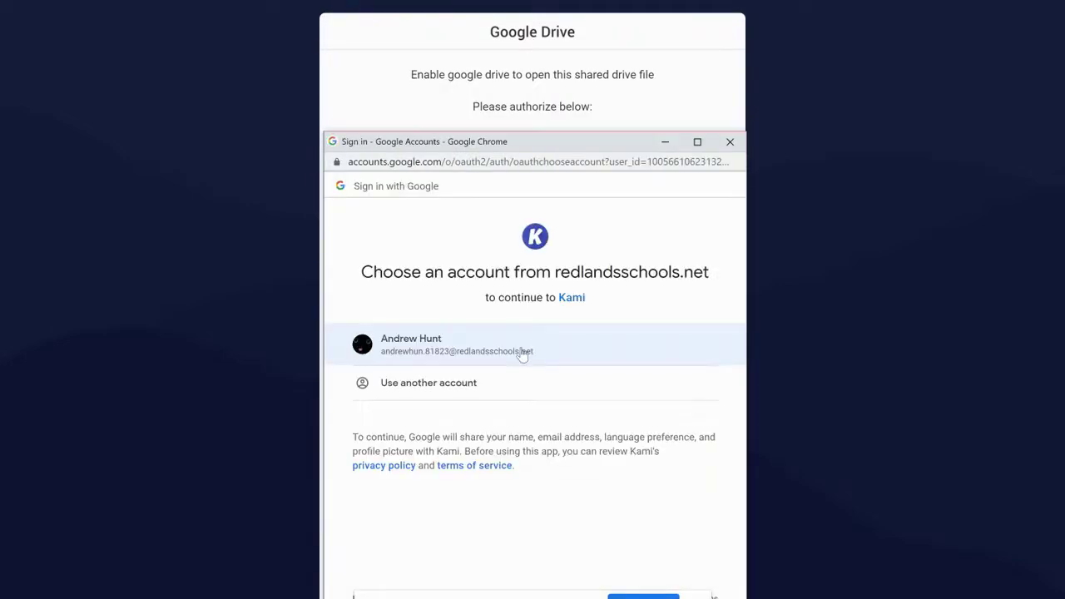
pyautogui.click(522, 352)
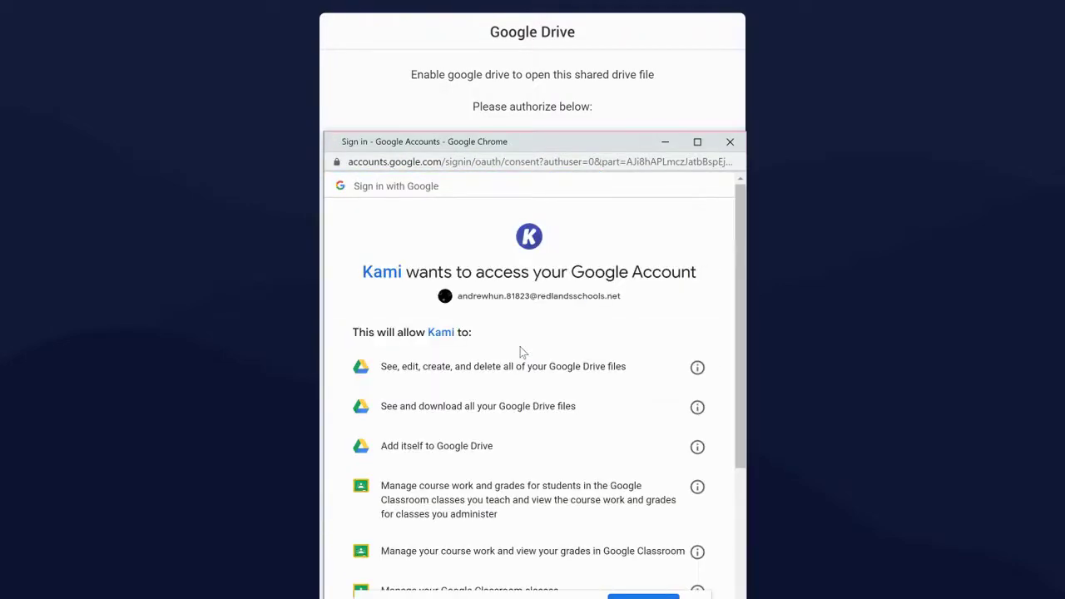
pyautogui.scroll(-3, 522, 351)
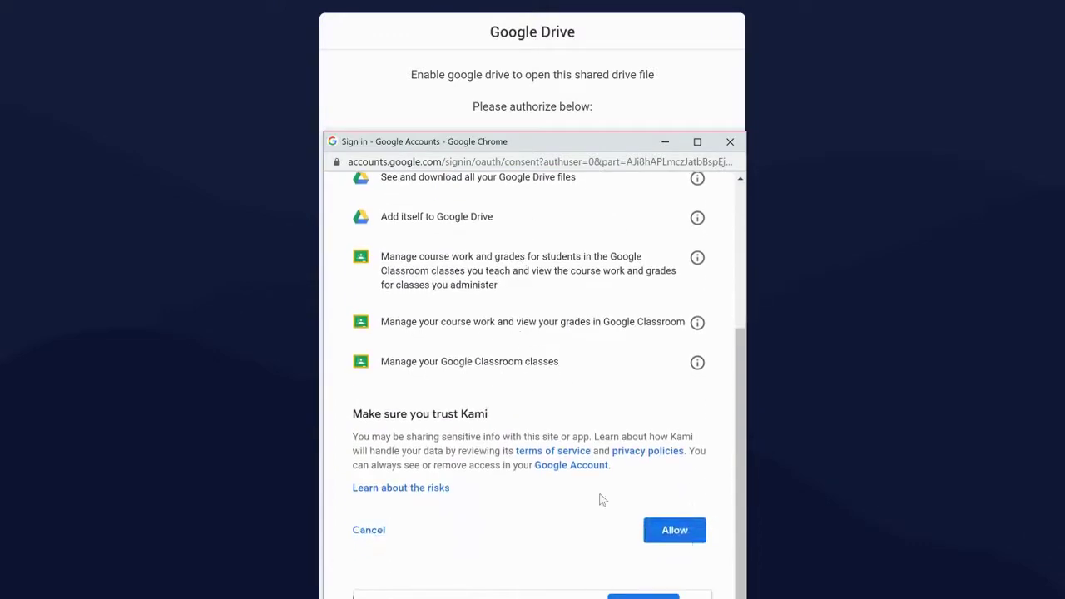
pyautogui.click(675, 531)
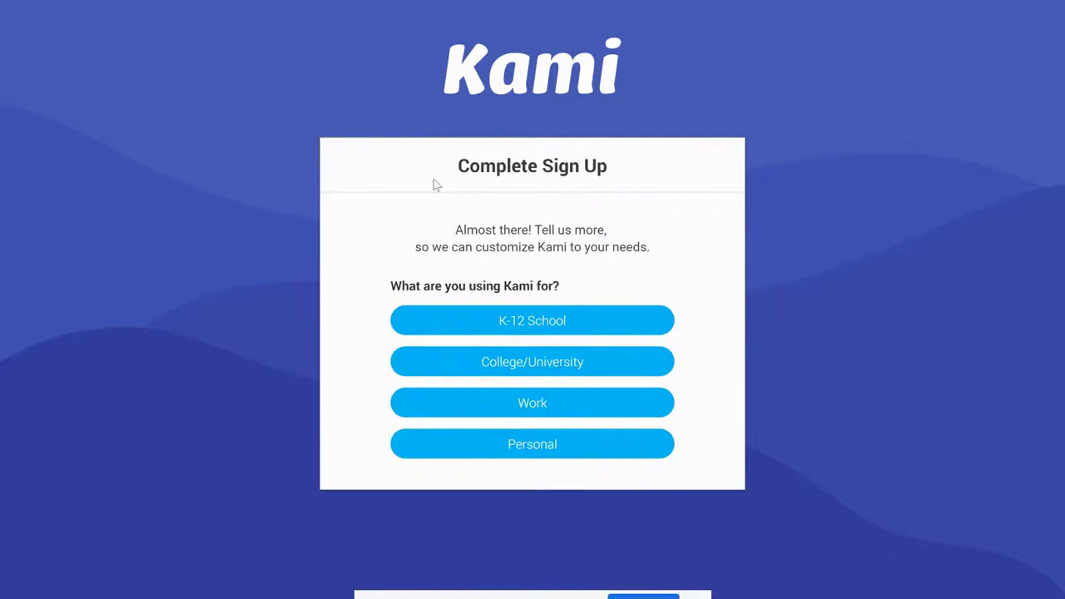
# Finish Kami sign-up as a K-12 School student and continue past the welcome screen.
pyautogui.click(540, 325)
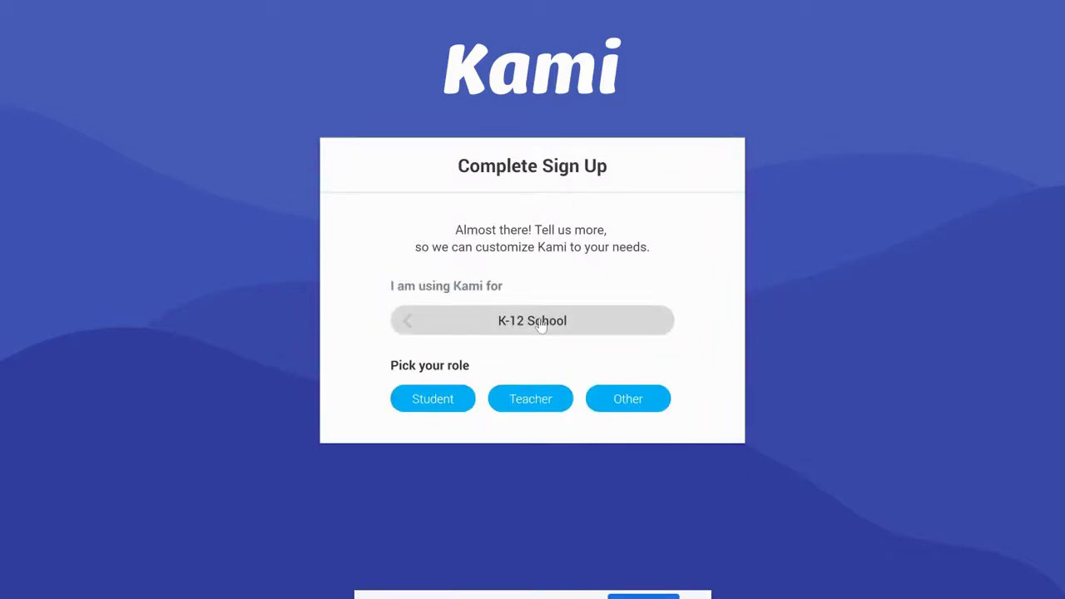
pyautogui.click(434, 406)
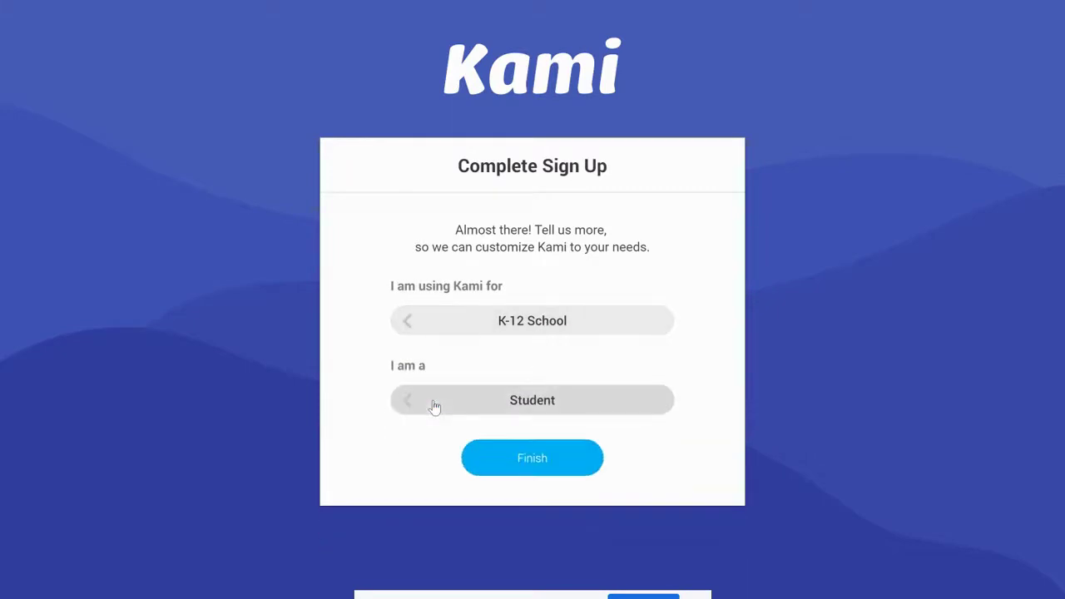
pyautogui.click(537, 454)
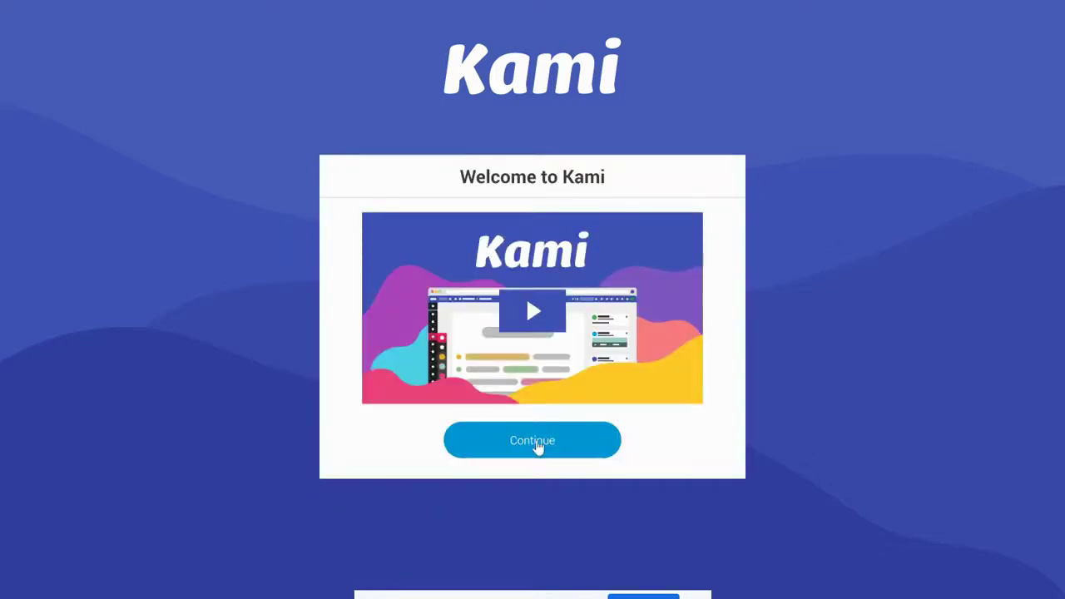
pyautogui.click(538, 454)
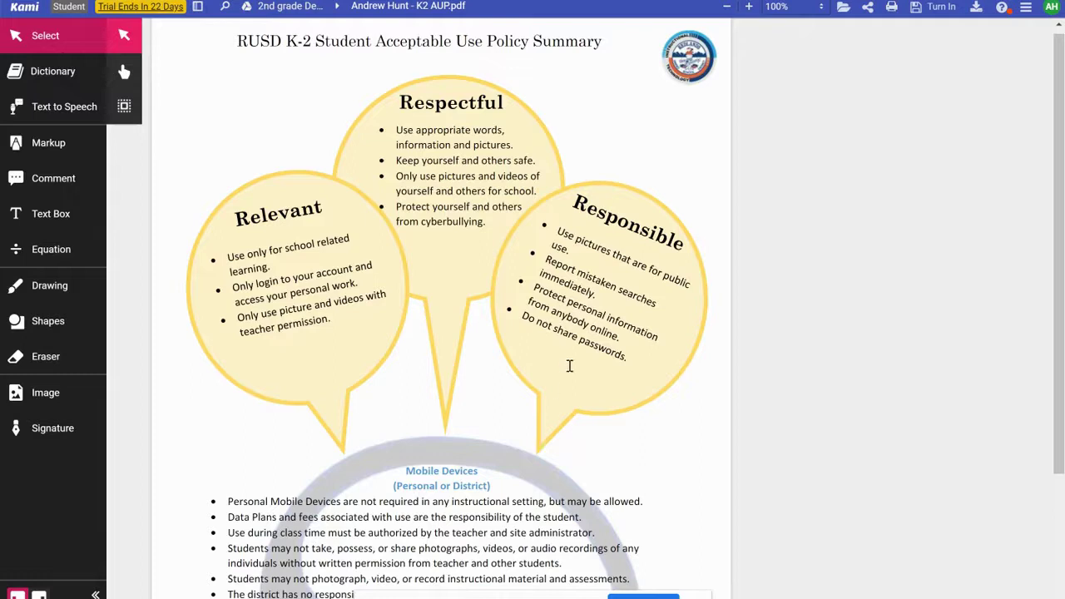
# Add a 'Student Name' text box aligned on the Student Name line.
pyautogui.scroll(-3, 859, 293)
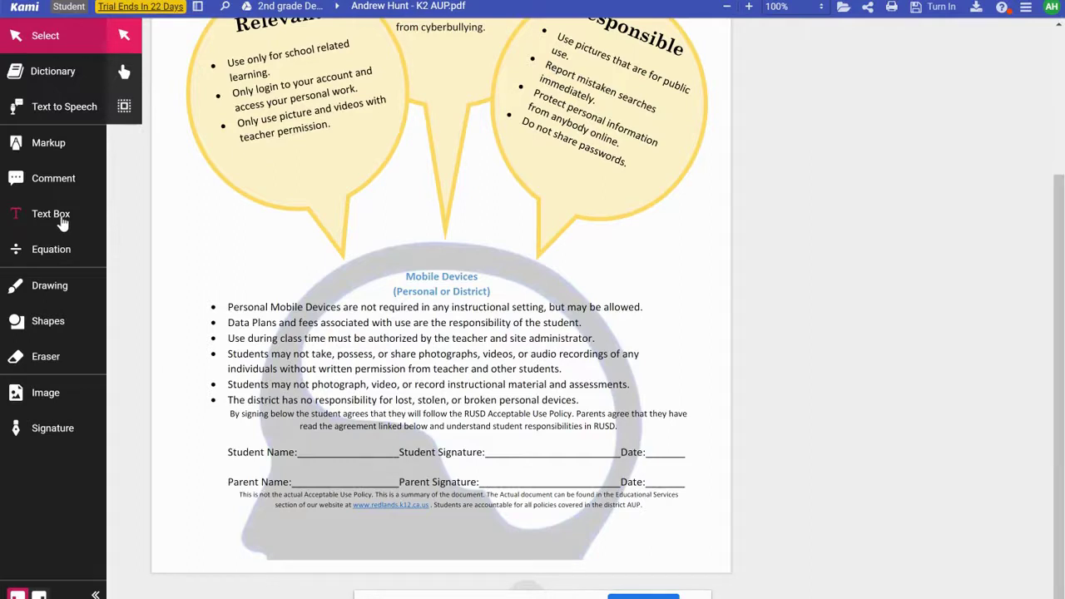
pyautogui.click(62, 222)
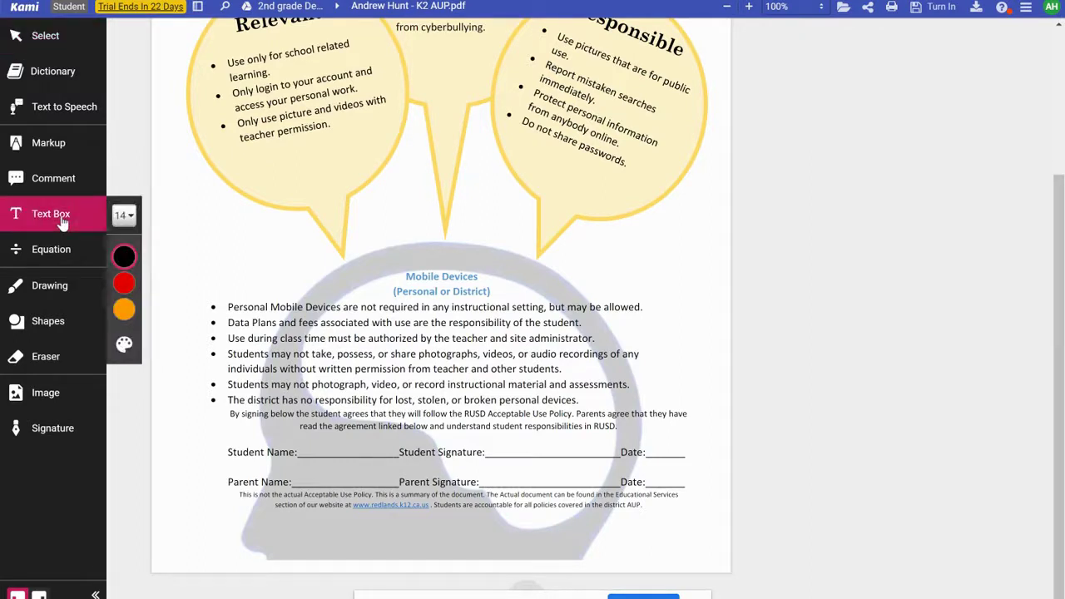
pyautogui.click(301, 447)
pyautogui.write('Student')
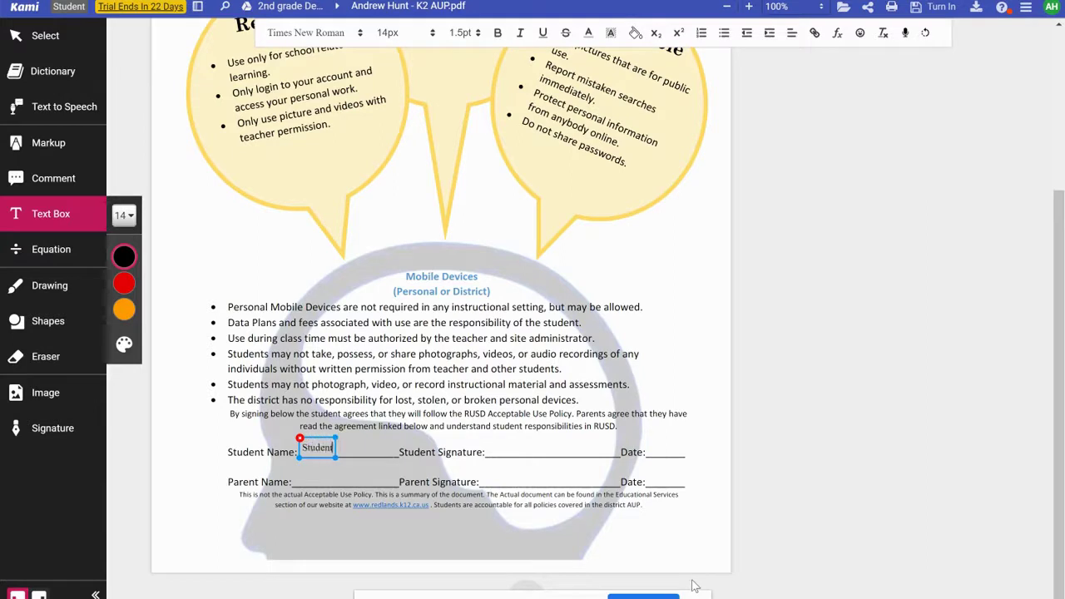
pyautogui.write(' Name')
pyautogui.moveTo(353, 439); pyautogui.dragTo(355, 441)
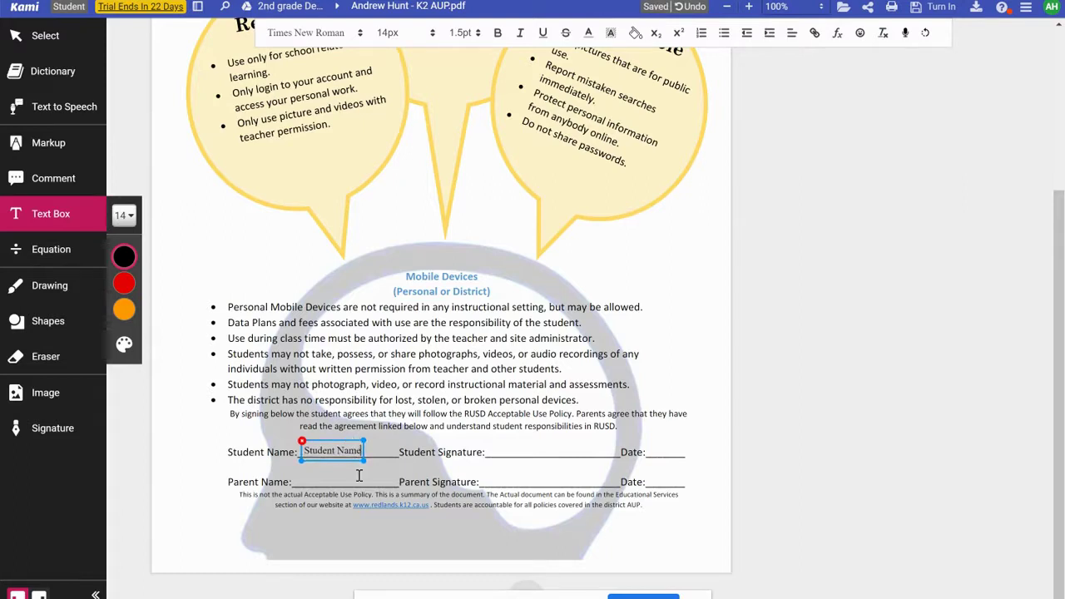
pyautogui.click(358, 472)
# Add 'Parent Name' text on the Parent Name line, then bring up the Signatures dialog.
pyautogui.click(303, 483)
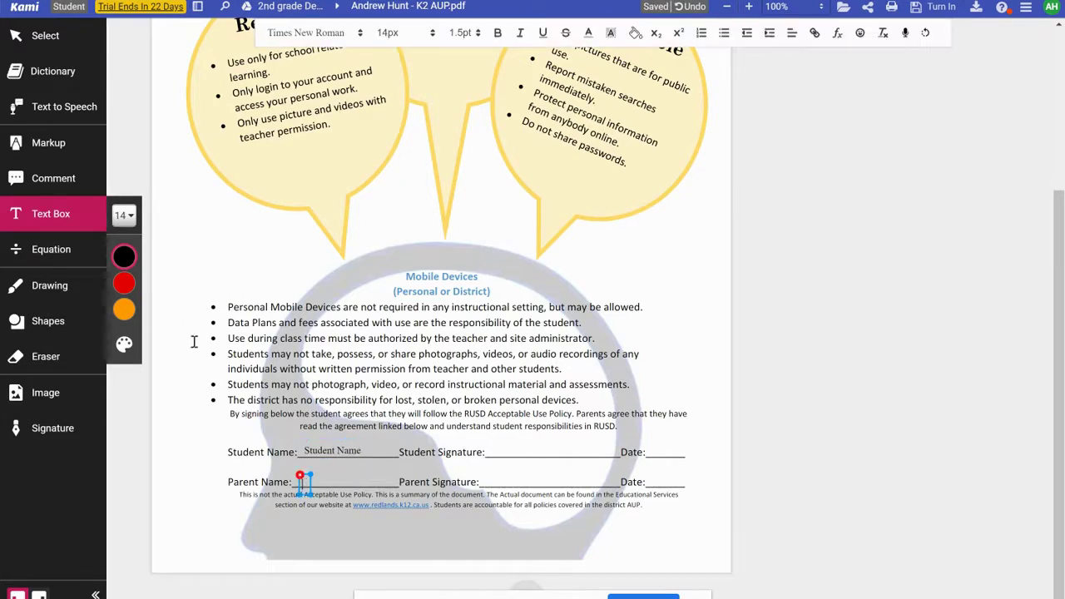
pyautogui.write('Parent Name')
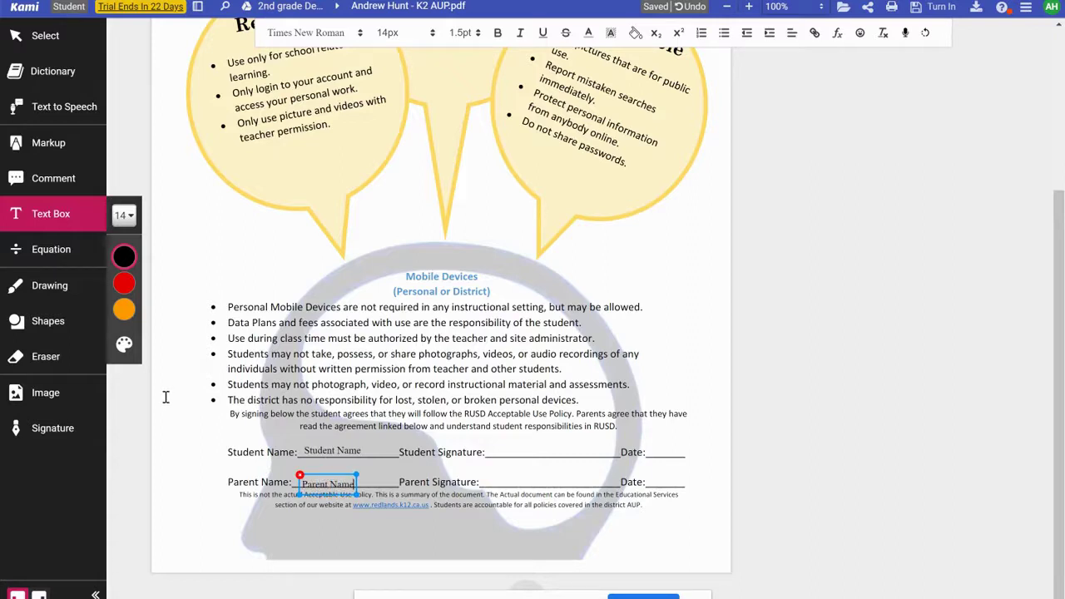
pyautogui.moveTo(333, 474); pyautogui.dragTo(328, 470)
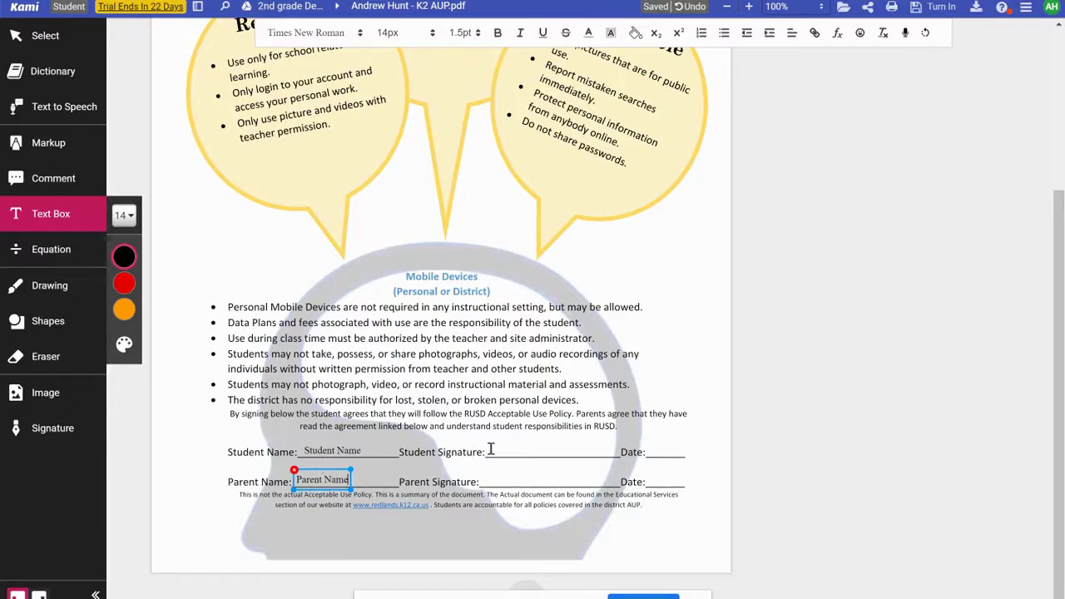
pyautogui.click(523, 446)
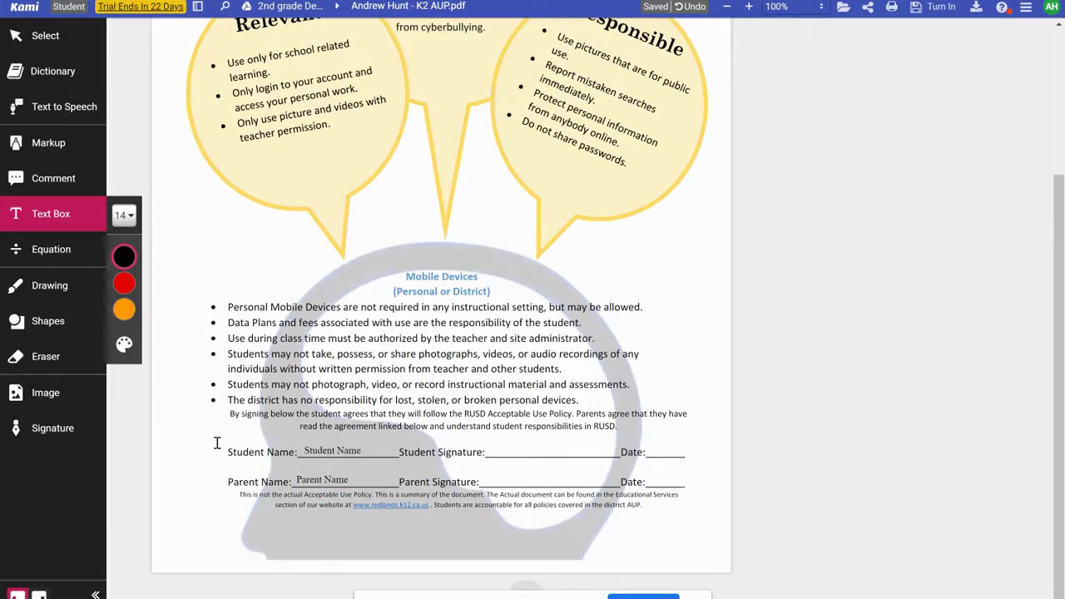
pyautogui.click(52, 433)
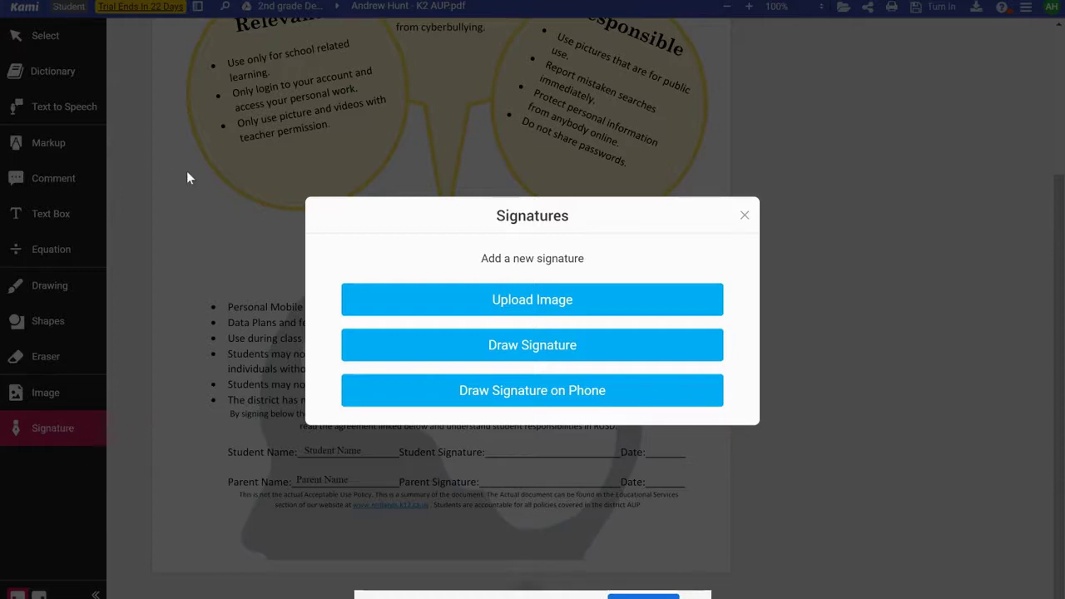
# Draw a 'Student' signature, save it, and place it on the Student Signature line.
pyautogui.click(485, 345)
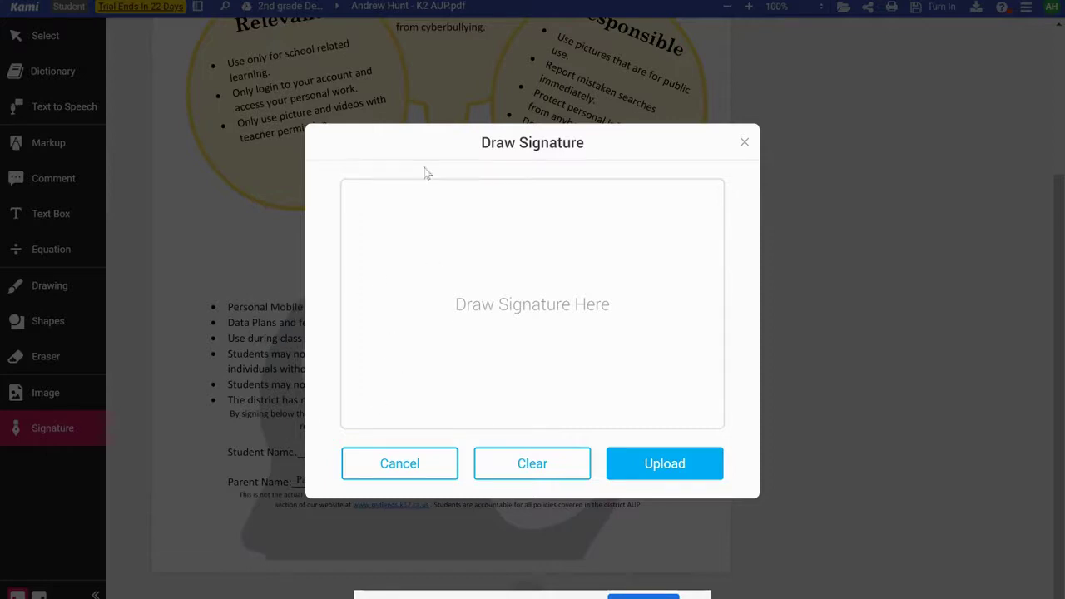
pyautogui.moveTo(452, 274)
pyautogui.mouseDown()
pyautogui.moveTo(430, 276)
pyautogui.moveTo(421, 366)
pyautogui.moveTo(445, 312)
pyautogui.moveTo(475, 285)
pyautogui.moveTo(487, 366)
pyautogui.moveTo(526, 285)
pyautogui.moveTo(560, 409)
pyautogui.moveTo(608, 380)
pyautogui.moveTo(592, 309)
pyautogui.mouseUp()
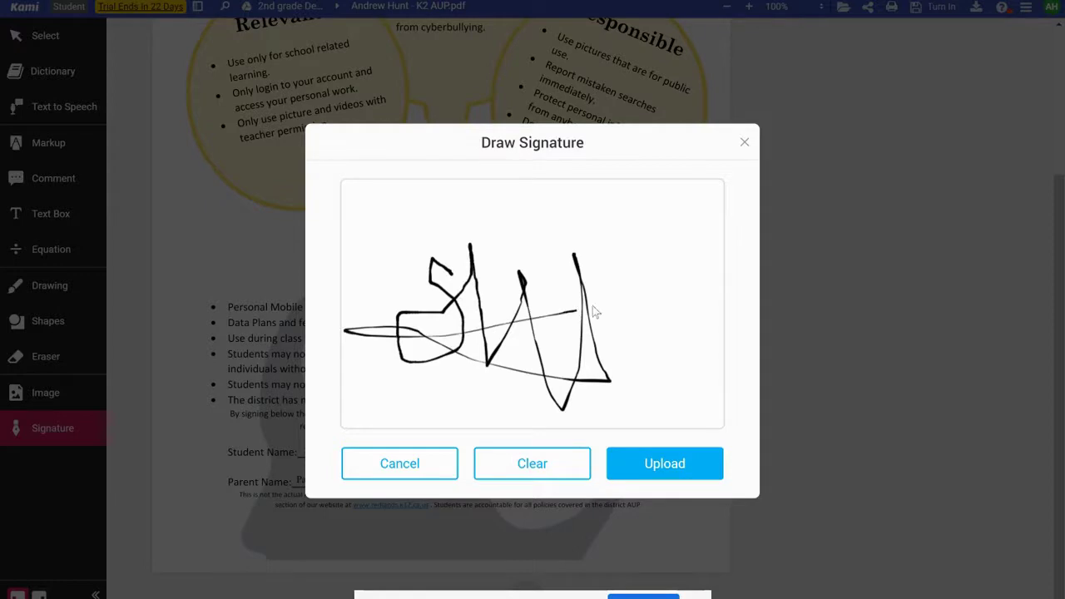
pyautogui.click(537, 466)
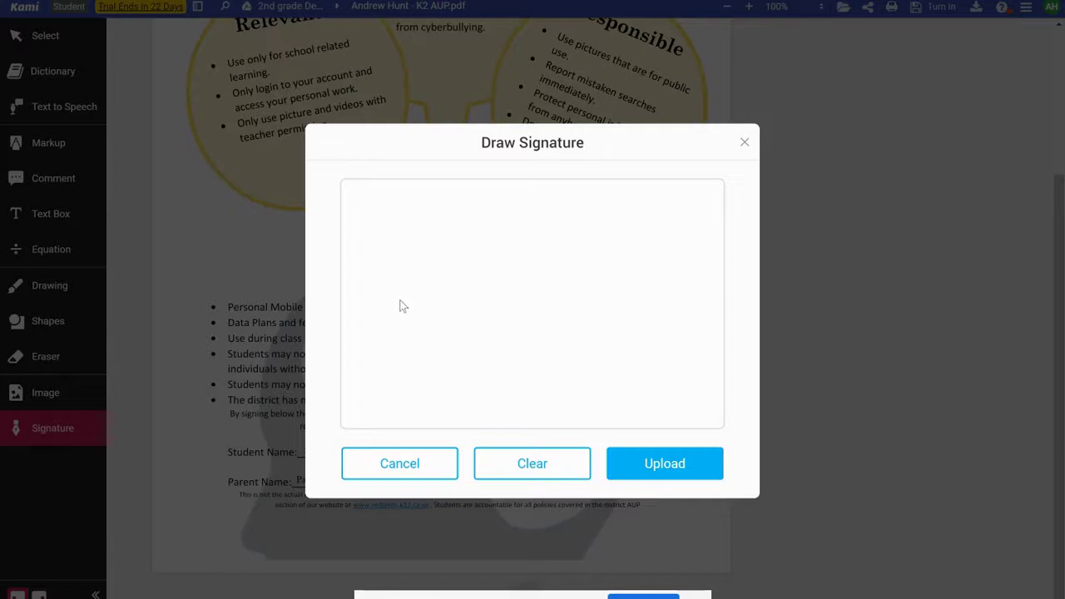
pyautogui.moveTo(377, 302)
pyautogui.mouseDown()
pyautogui.moveTo(447, 241)
pyautogui.moveTo(403, 288)
pyautogui.moveTo(494, 246)
pyautogui.moveTo(468, 297)
pyautogui.moveTo(502, 278)
pyautogui.moveTo(555, 289)
pyautogui.moveTo(547, 302)
pyautogui.moveTo(559, 243)
pyautogui.moveTo(578, 294)
pyautogui.moveTo(599, 296)
pyautogui.moveTo(649, 250)
pyautogui.moveTo(675, 321)
pyautogui.mouseUp()
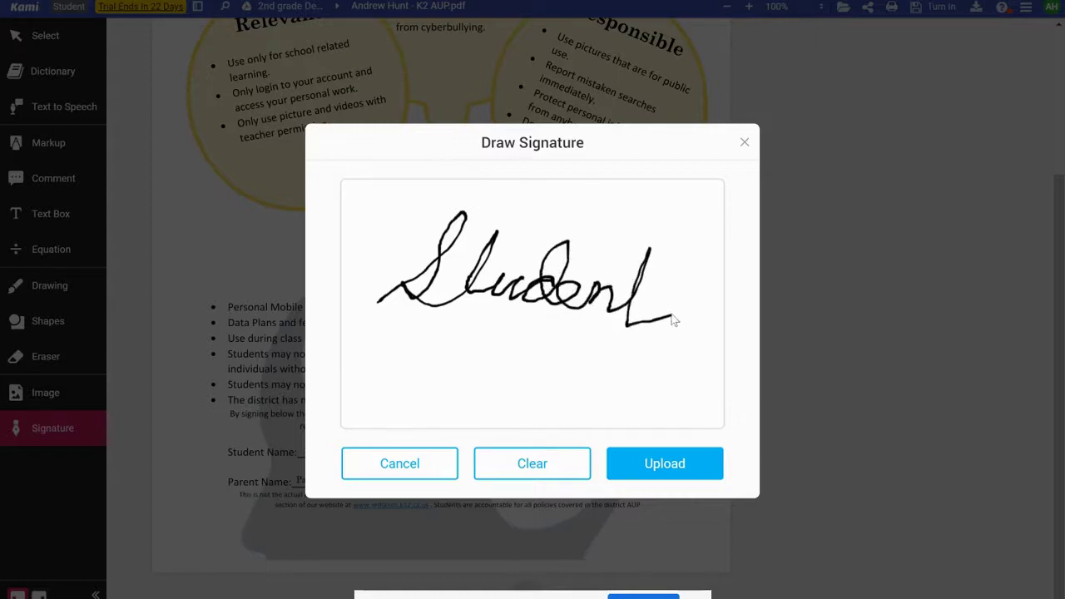
pyautogui.moveTo(662, 283); pyautogui.dragTo(613, 267)
pyautogui.moveTo(508, 251); pyautogui.dragTo(472, 245)
pyautogui.click(658, 471)
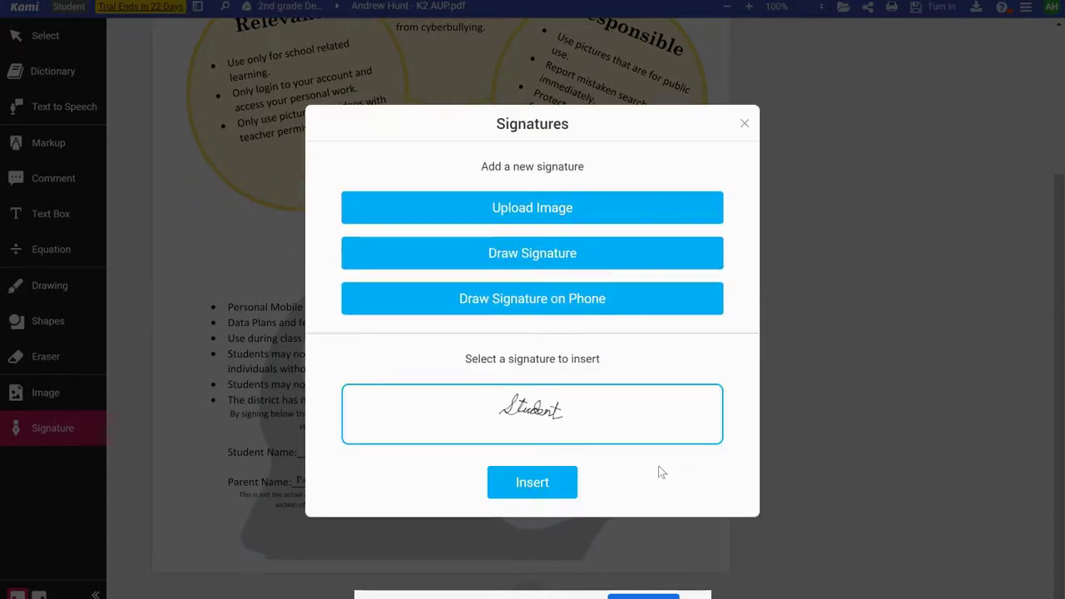
pyautogui.click(561, 490)
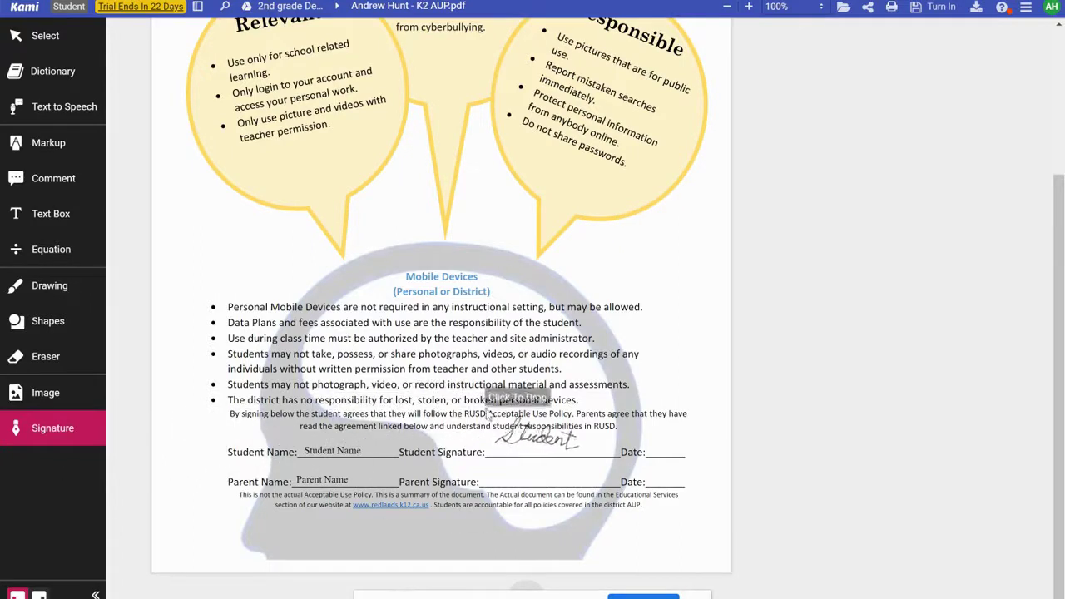
pyautogui.click(490, 425)
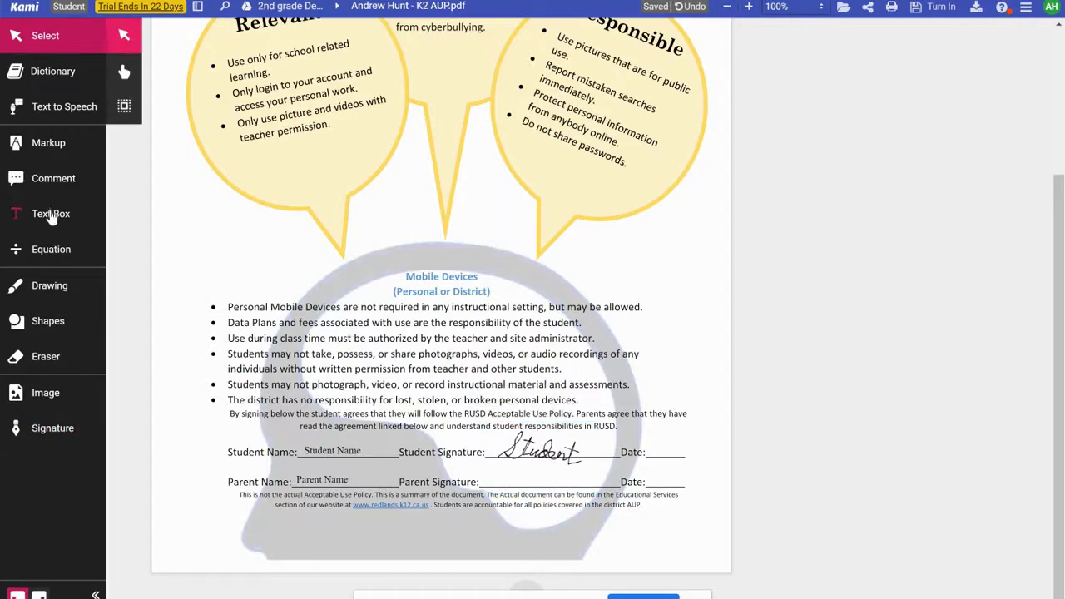
# Fill in the student Date line with the date 8/11/20 using a text box.
pyautogui.click(51, 216)
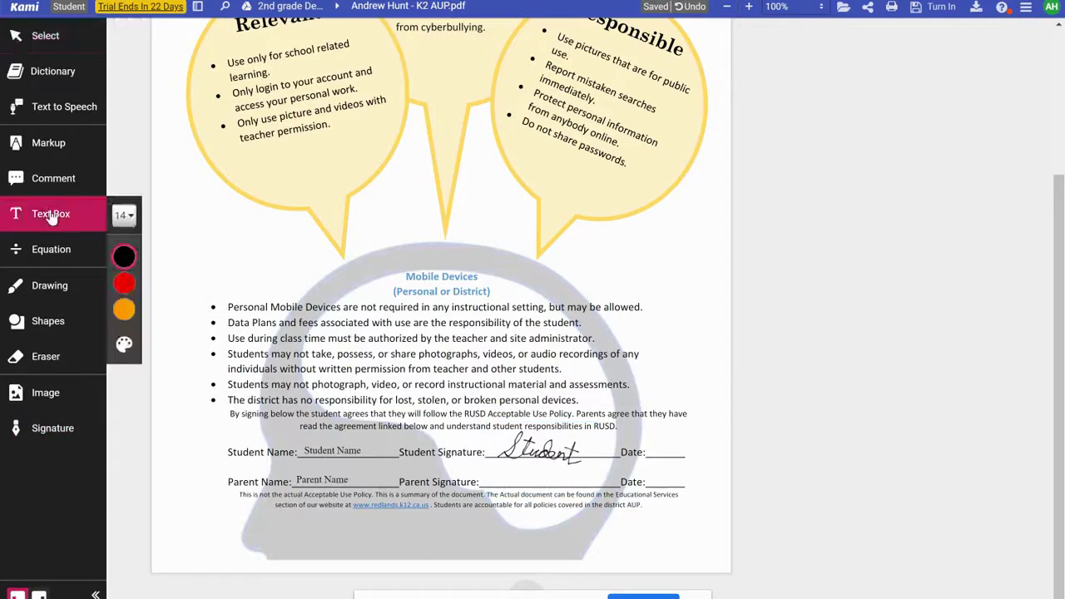
pyautogui.click(652, 450)
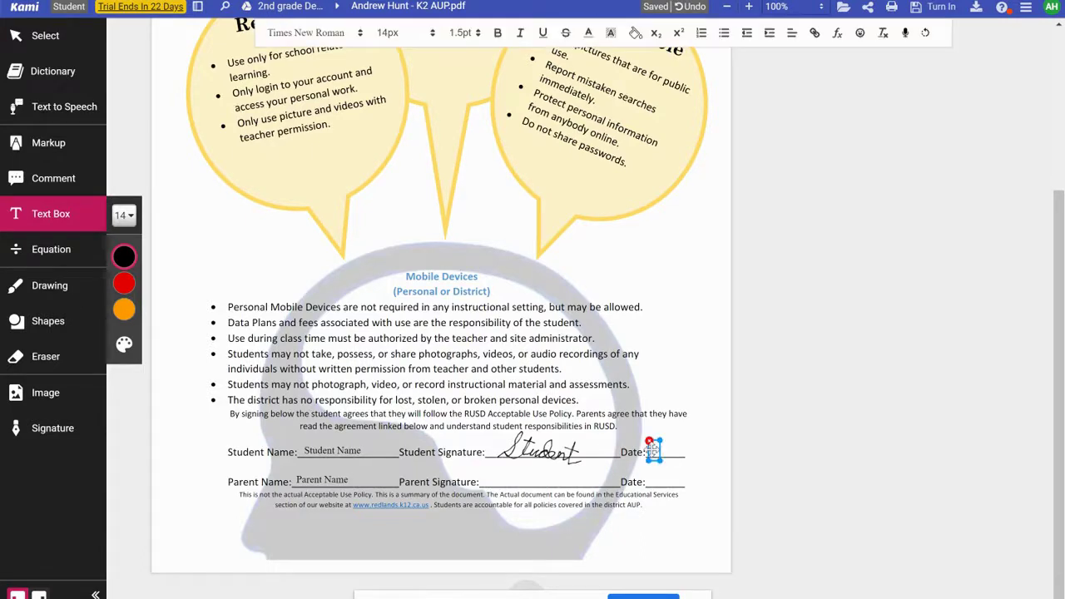
pyautogui.write('Aug.')
pyautogui.press('BackSpace')
pyautogui.press('BackSpace')
pyautogui.press('BackSpace')
pyautogui.press('BackSpace')
pyautogui.write('/')
pyautogui.write('11/20')
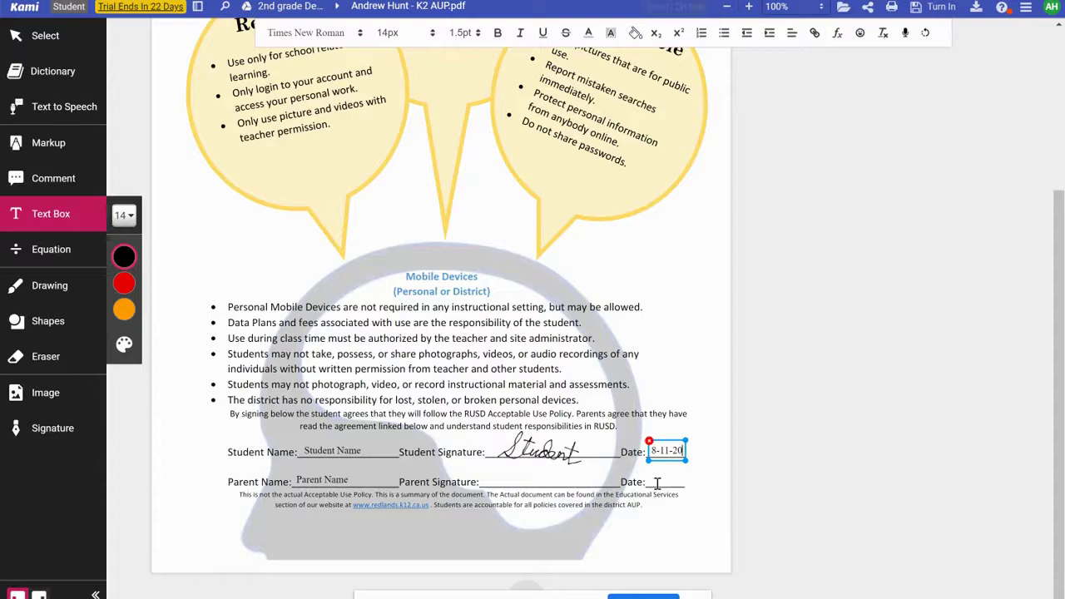
pyautogui.click(657, 483)
# Add 8-11-20 on the parent Date line and shrink the student signature to fit its line.
pyautogui.click(657, 483)
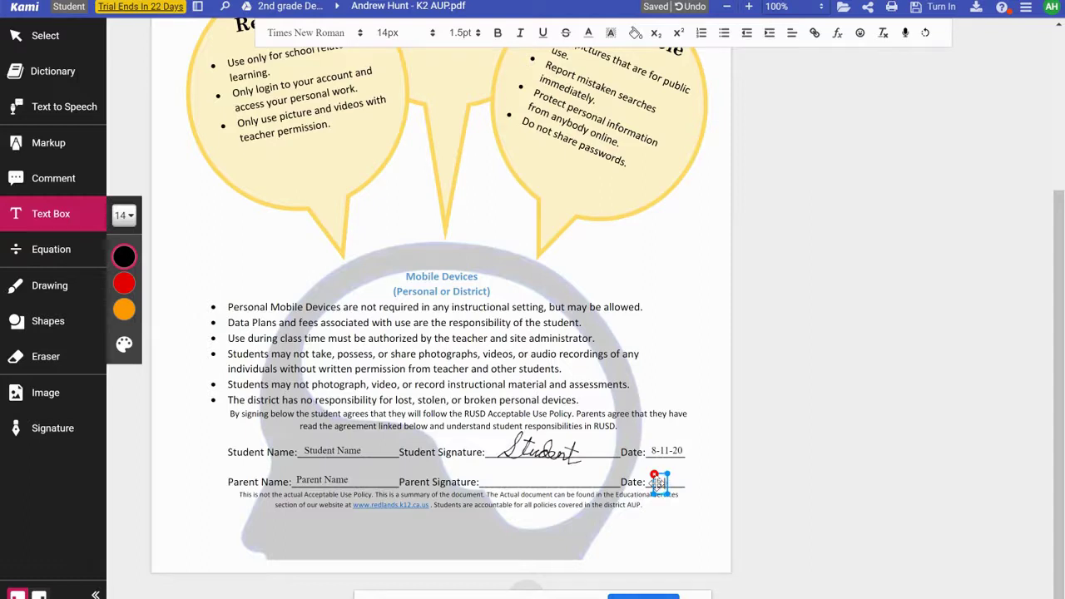
pyautogui.write('8-11-20')
pyautogui.moveTo(666, 474); pyautogui.dragTo(657, 471)
pyautogui.click(526, 480)
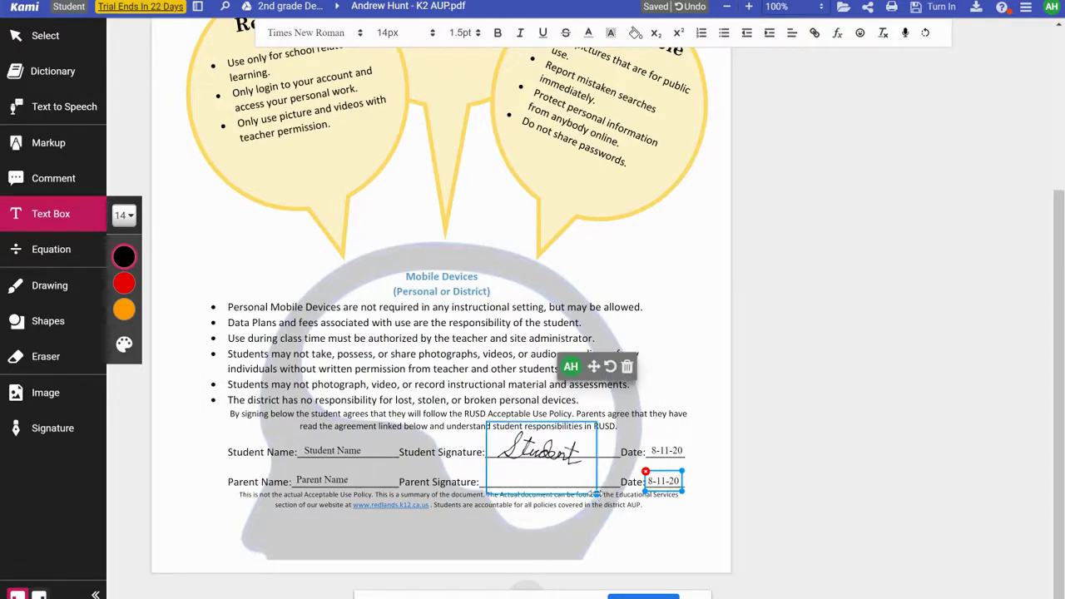
pyautogui.moveTo(595, 494); pyautogui.dragTo(582, 485)
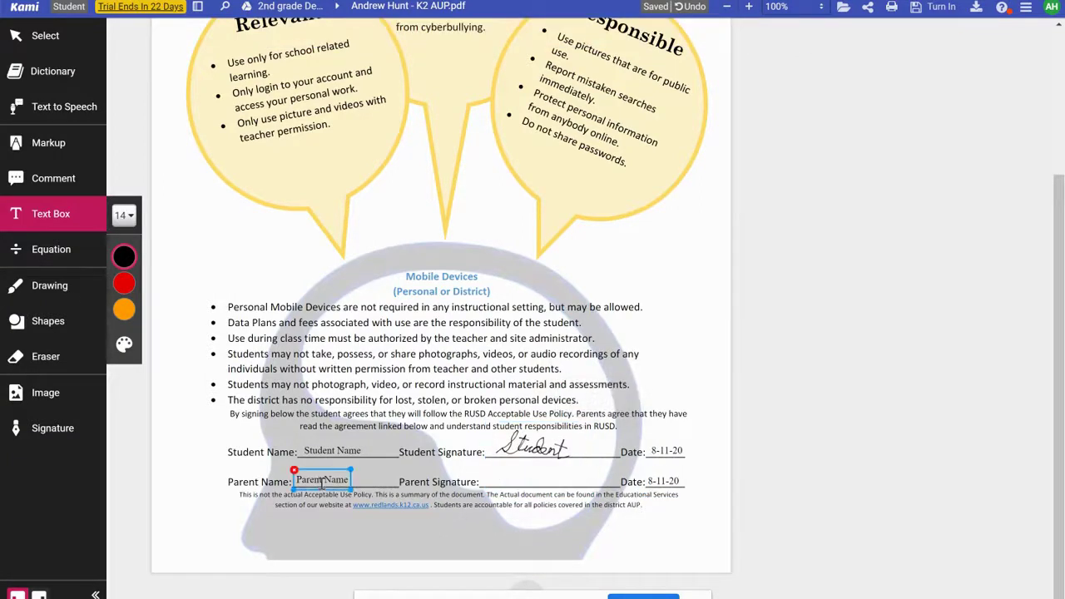
# Draw a new 'Parent' signature, save it, and place it on the Parent Signature line.
pyautogui.click(61, 433)
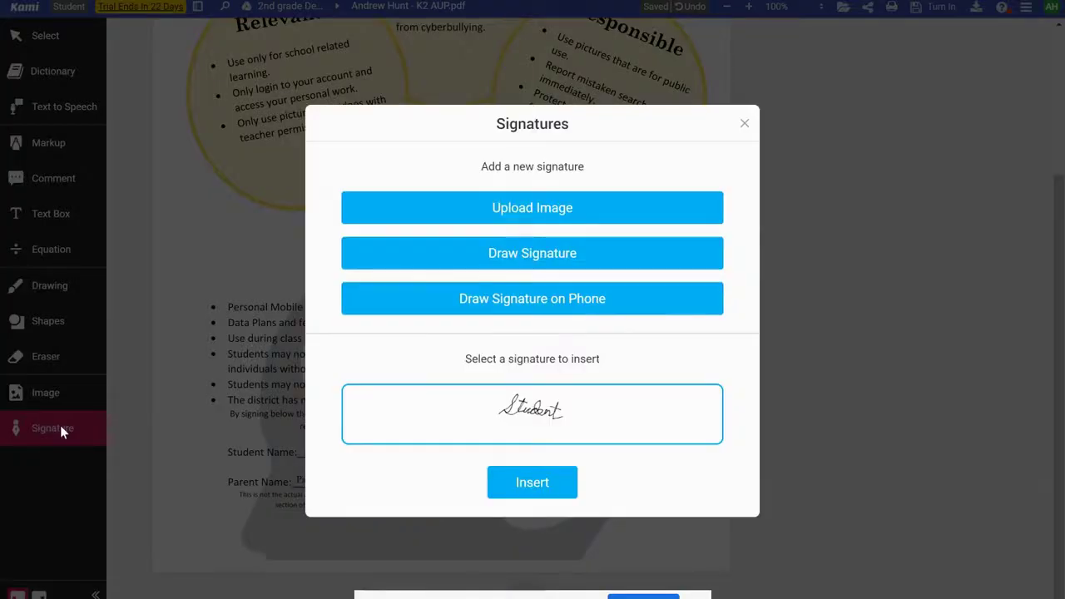
pyautogui.click(498, 258)
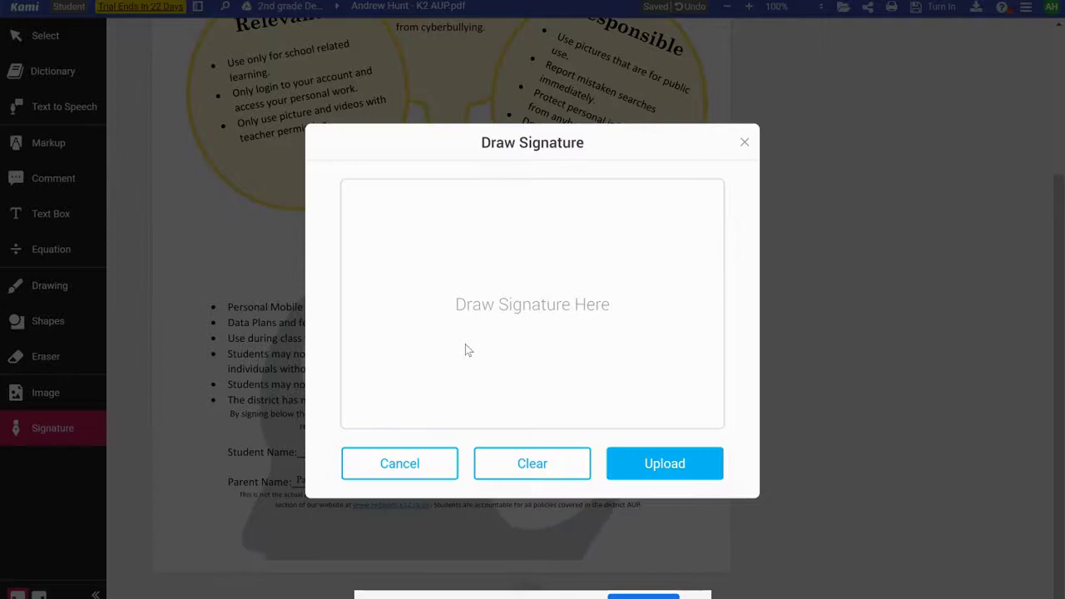
pyautogui.click(410, 349)
pyautogui.moveTo(377, 254)
pyautogui.mouseDown()
pyautogui.moveTo(397, 284)
pyautogui.moveTo(476, 337)
pyautogui.moveTo(599, 259)
pyautogui.moveTo(590, 341)
pyautogui.mouseUp()
pyautogui.moveTo(571, 281); pyautogui.dragTo(639, 293)
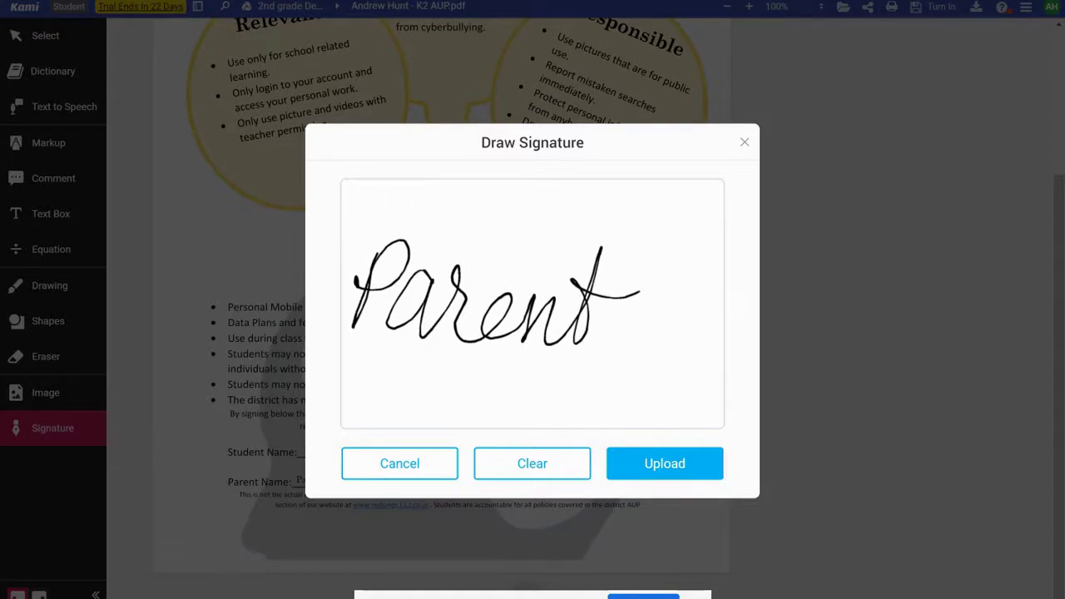
pyautogui.click(664, 464)
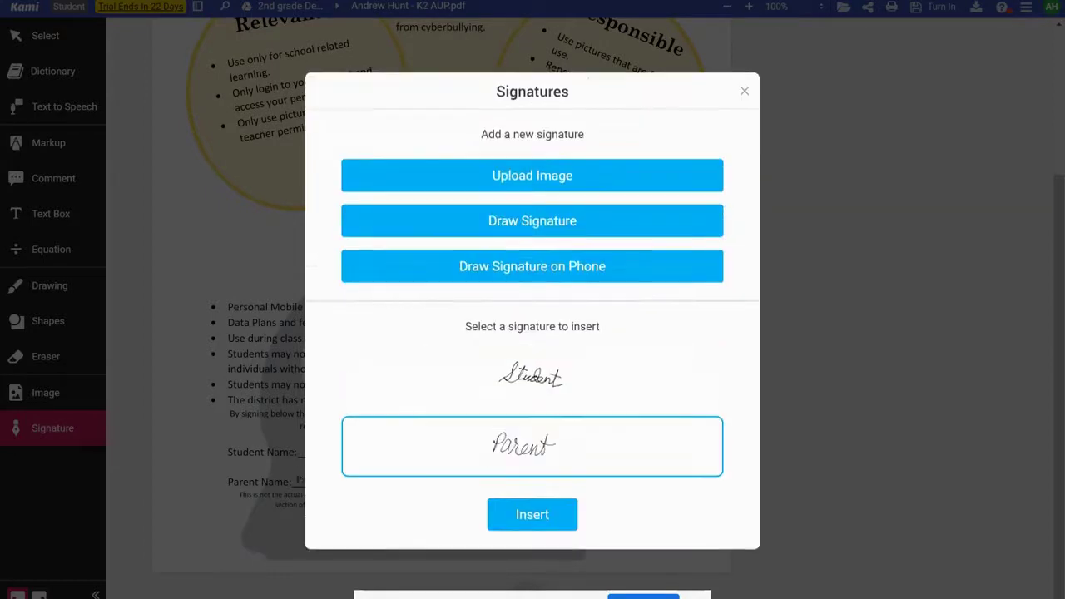
pyautogui.click(535, 514)
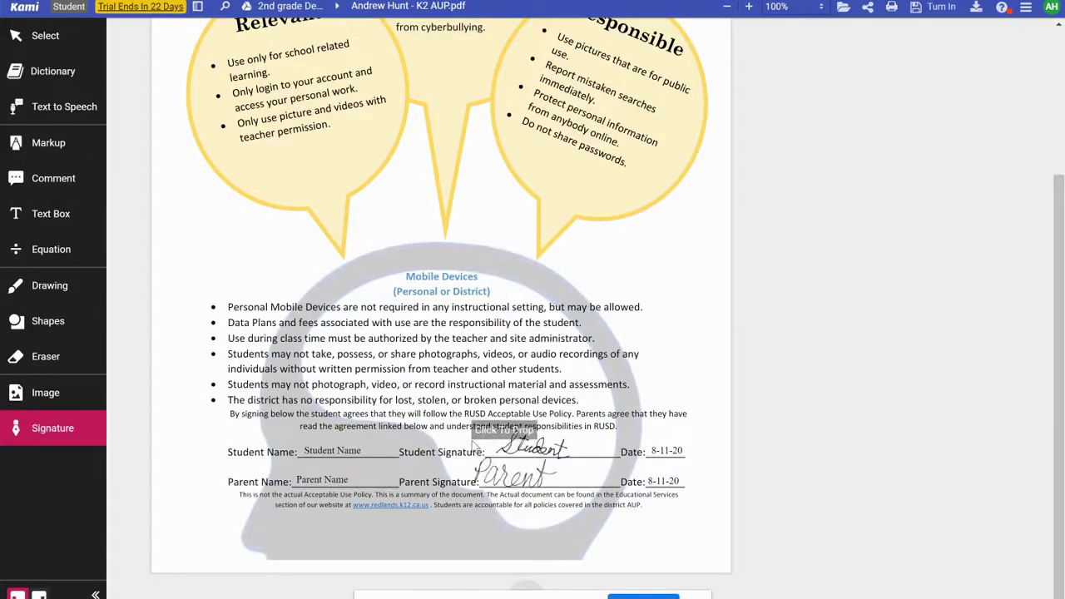
pyautogui.click(487, 449)
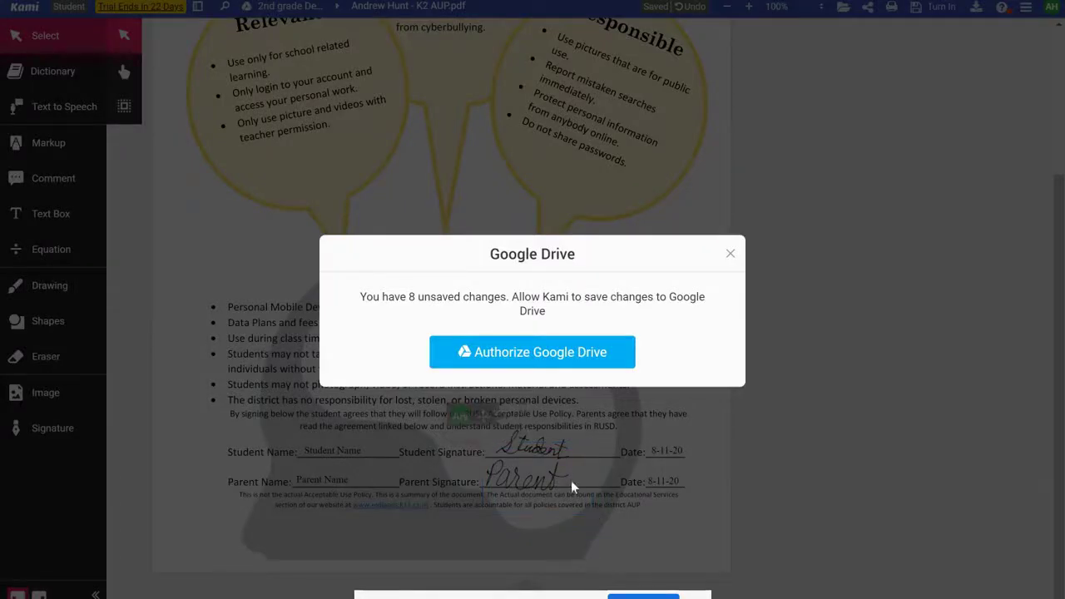
# Authorize Kami to save to Google Drive with the student's account and allow the permissions.
pyautogui.click(541, 353)
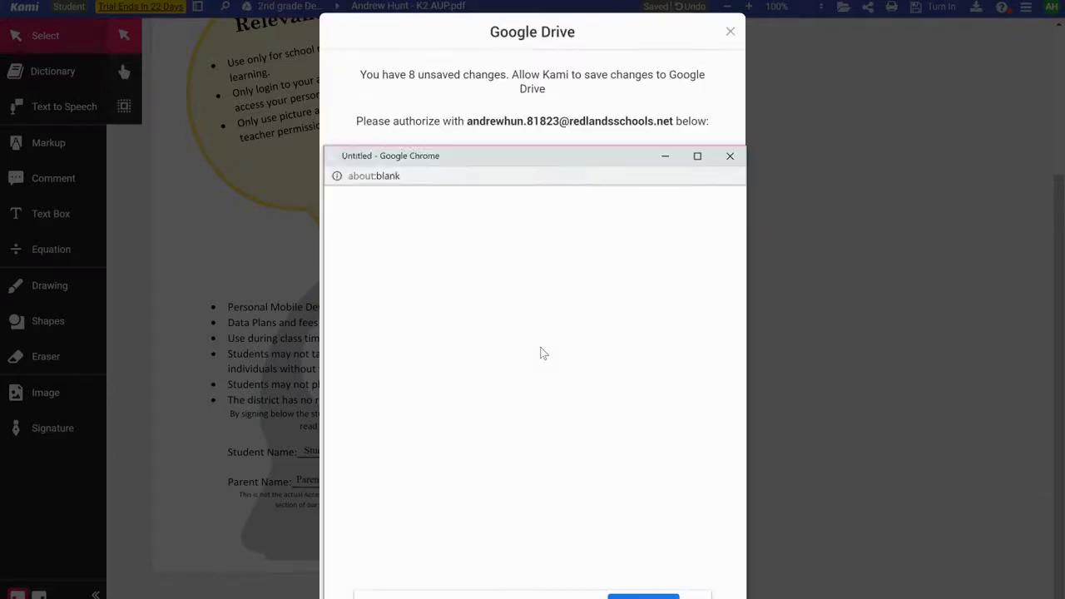
pyautogui.click(541, 354)
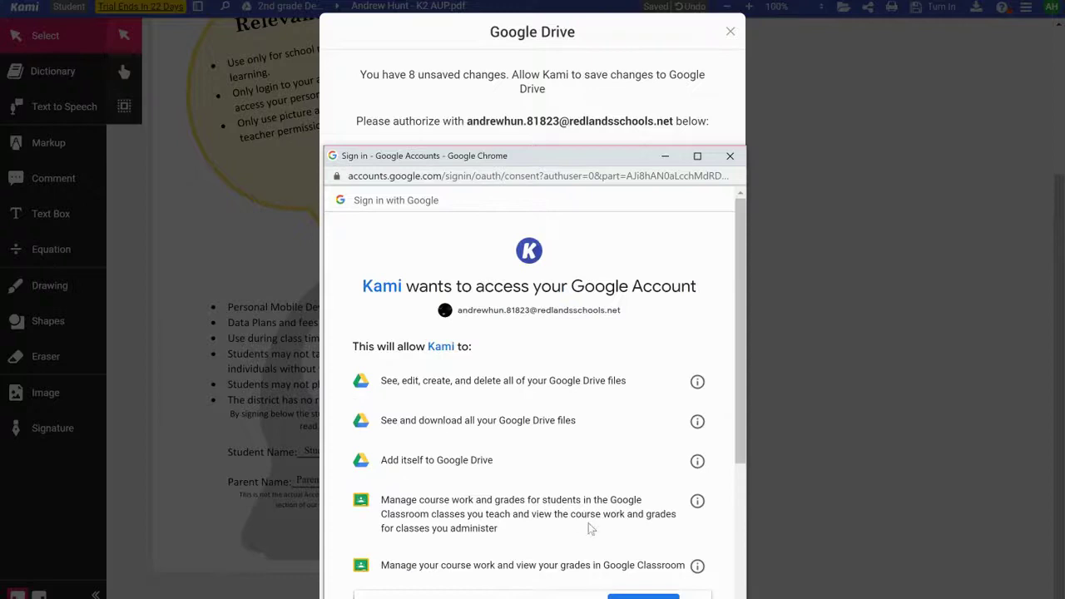
pyautogui.scroll(-3, 599, 499)
pyautogui.scroll(-3, 599, 499)
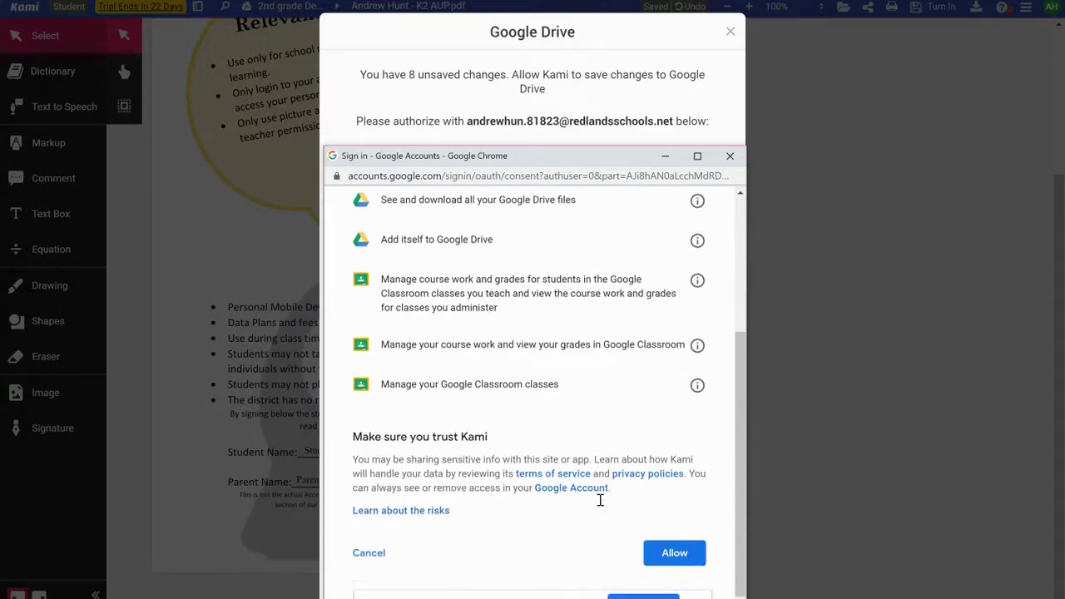
pyautogui.click(666, 533)
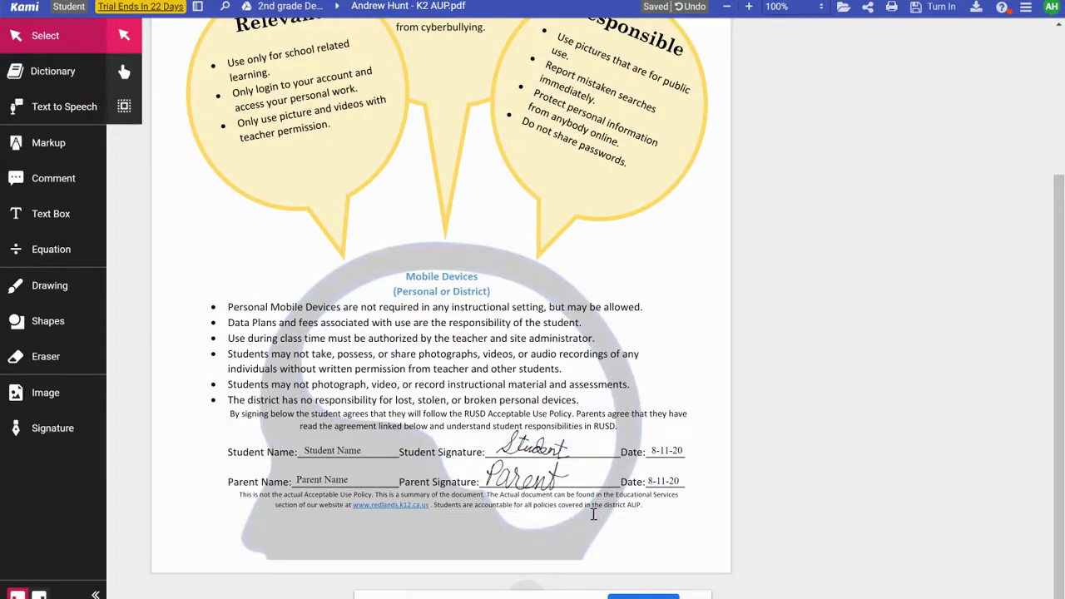
# Shrink the Parent signature slightly and shift the signatures right and down onto their lines.
pyautogui.moveTo(595, 514)
pyautogui.moveTo(594, 515); pyautogui.dragTo(579, 506)
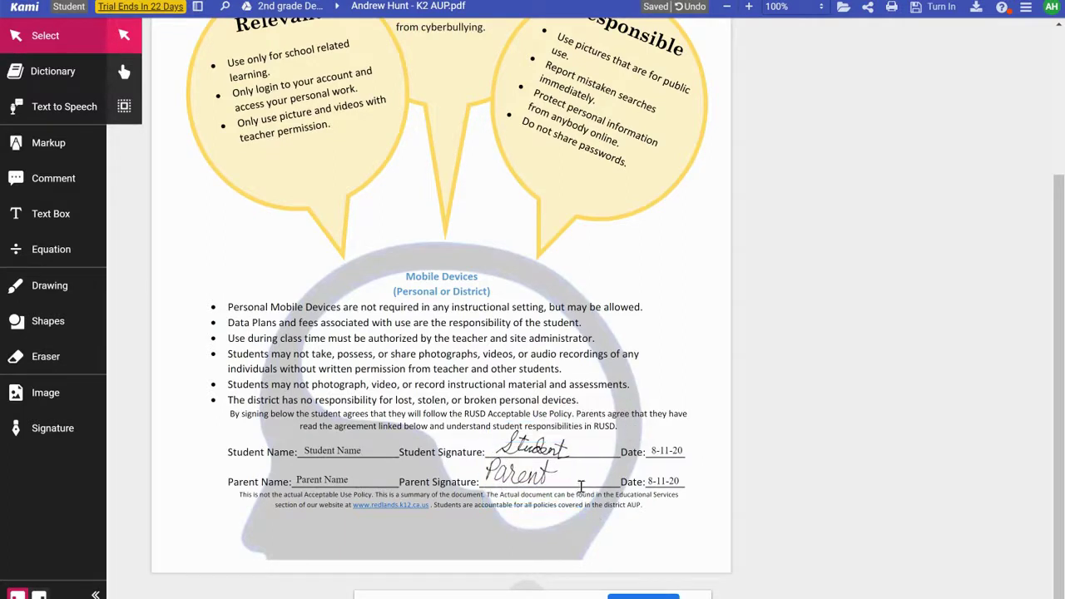
pyautogui.moveTo(556, 468)
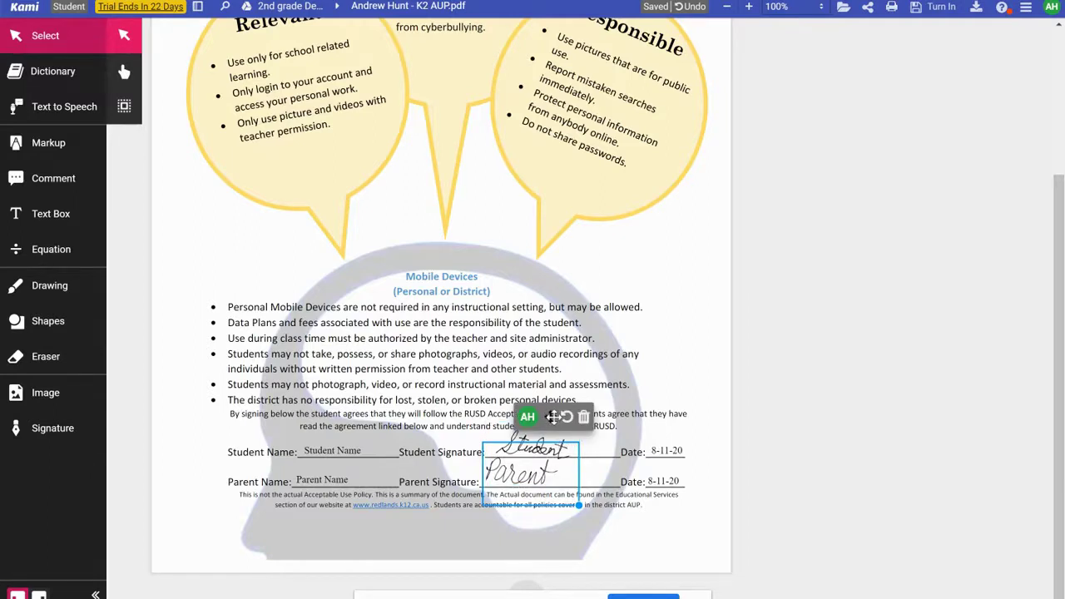
pyautogui.moveTo(552, 416); pyautogui.dragTo(563, 420)
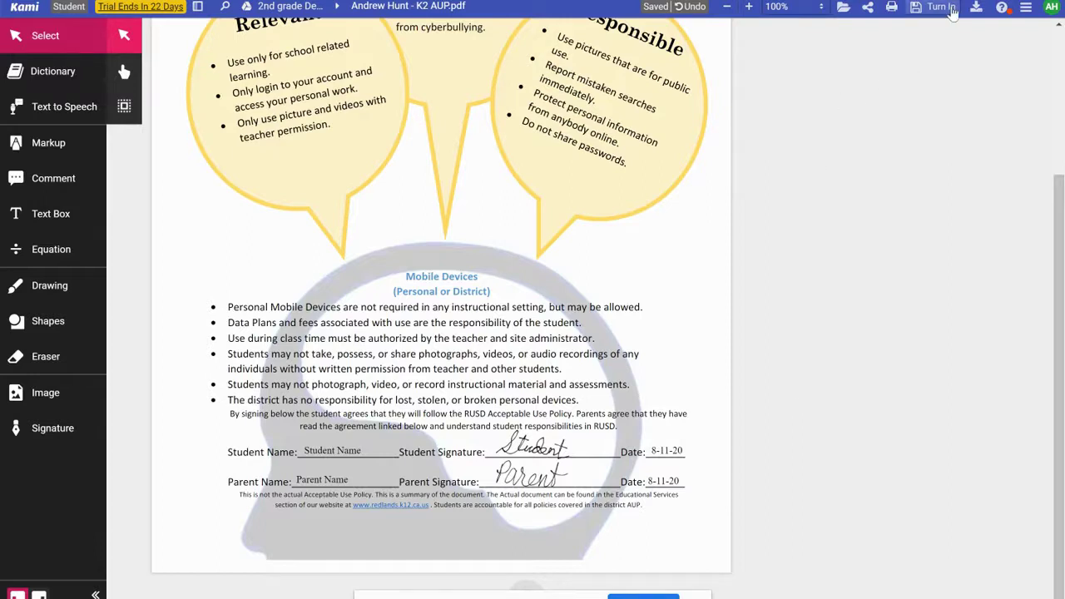
# Turn in the signed K2 AUP form to the teacher.
pyautogui.click(952, 11)
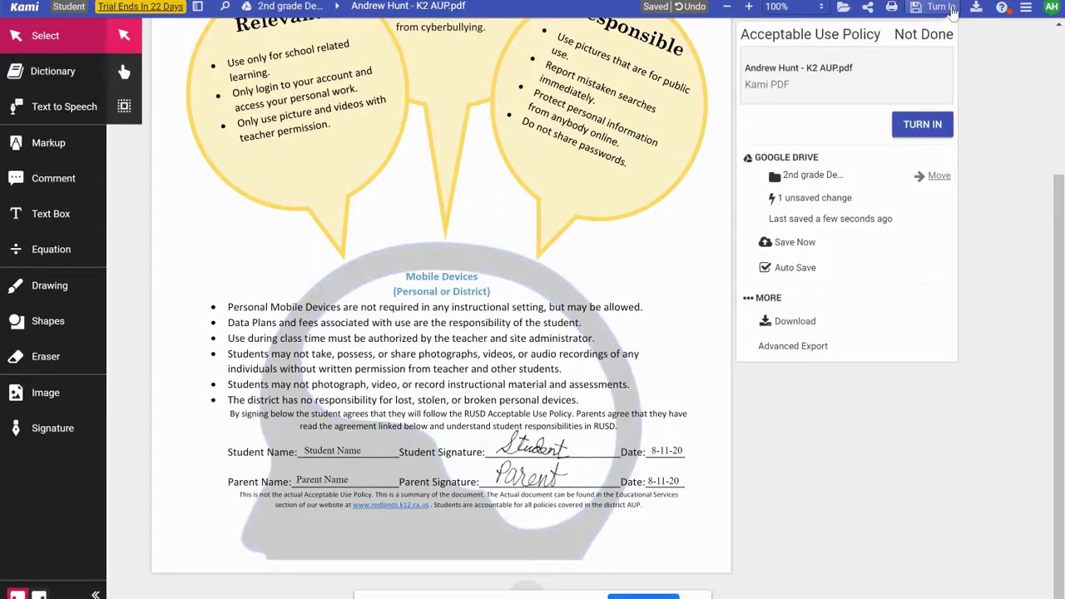
pyautogui.click(915, 129)
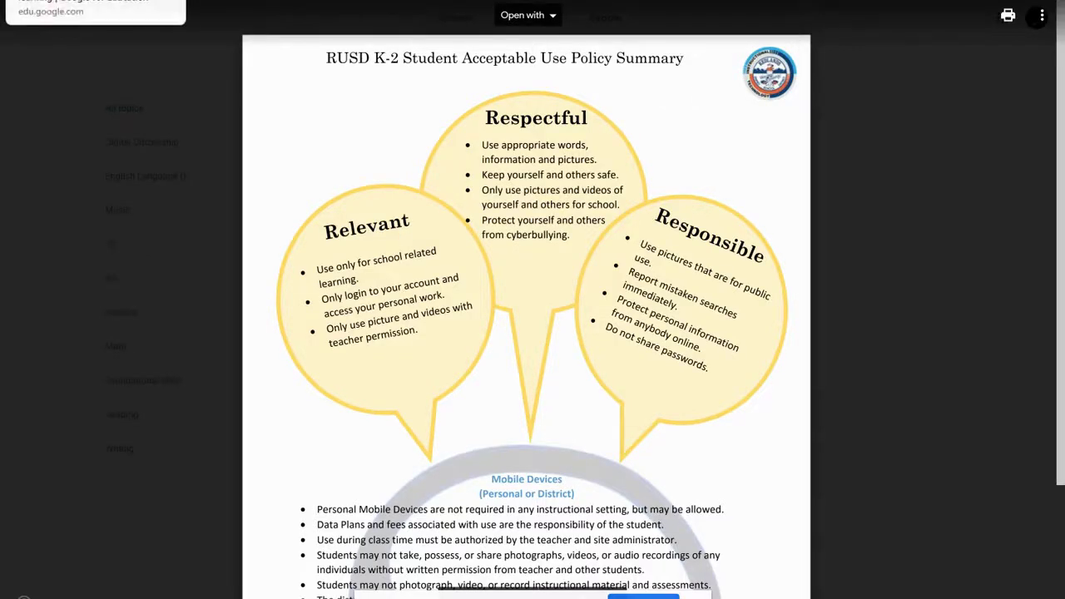
# Close the PDF preview and go to the Acceptable Use Policy assignment.
pyautogui.click(25, 16)
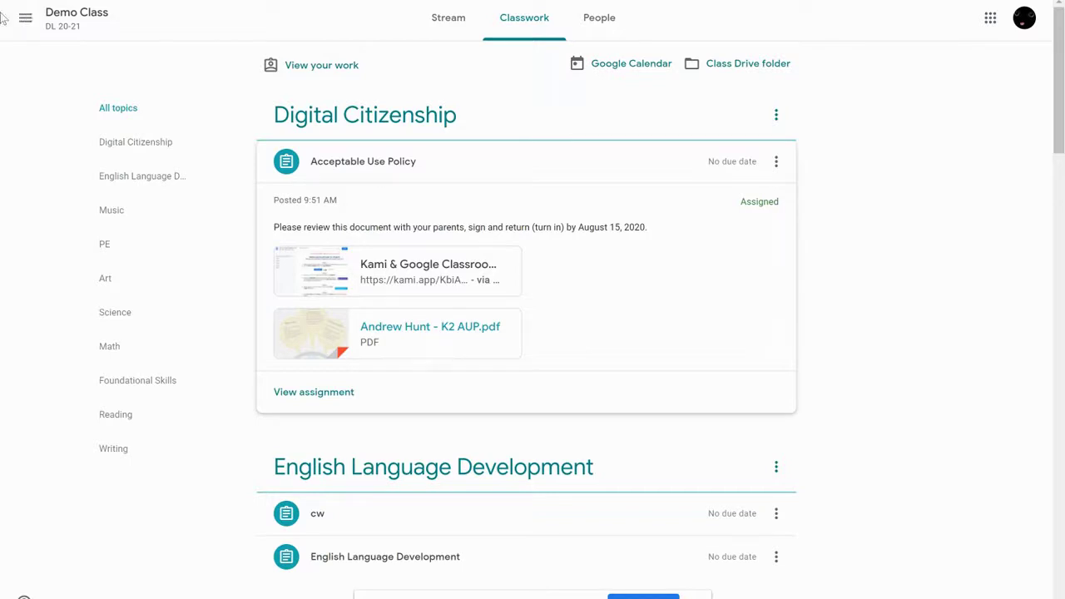
pyautogui.click(313, 390)
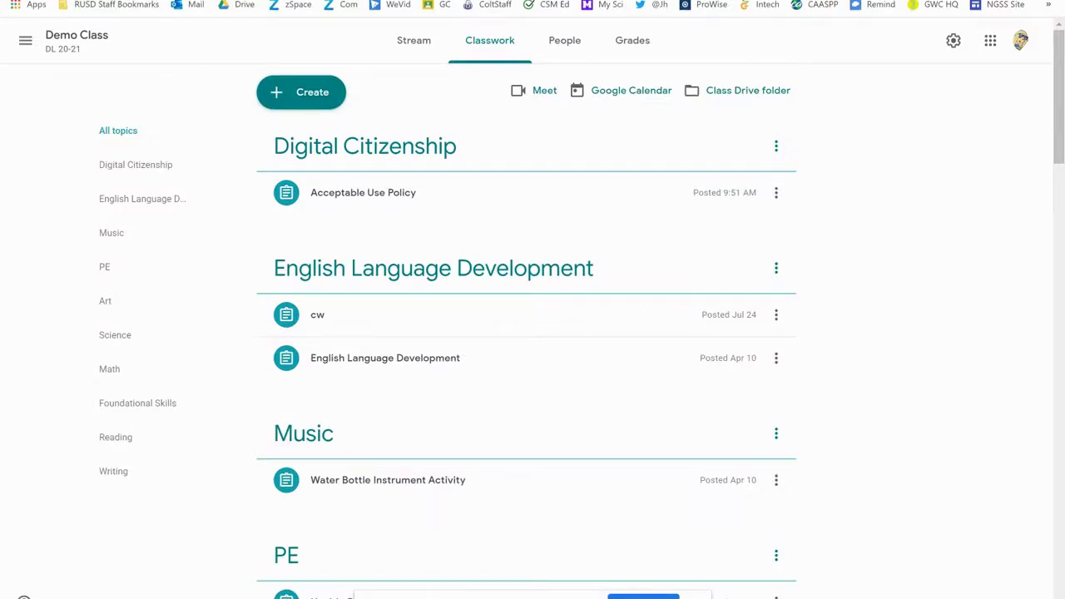
# Open the student's turned-in K2 AUP.pdf and scroll to check both signatures and 8-11-20 dates.
pyautogui.click(354, 191)
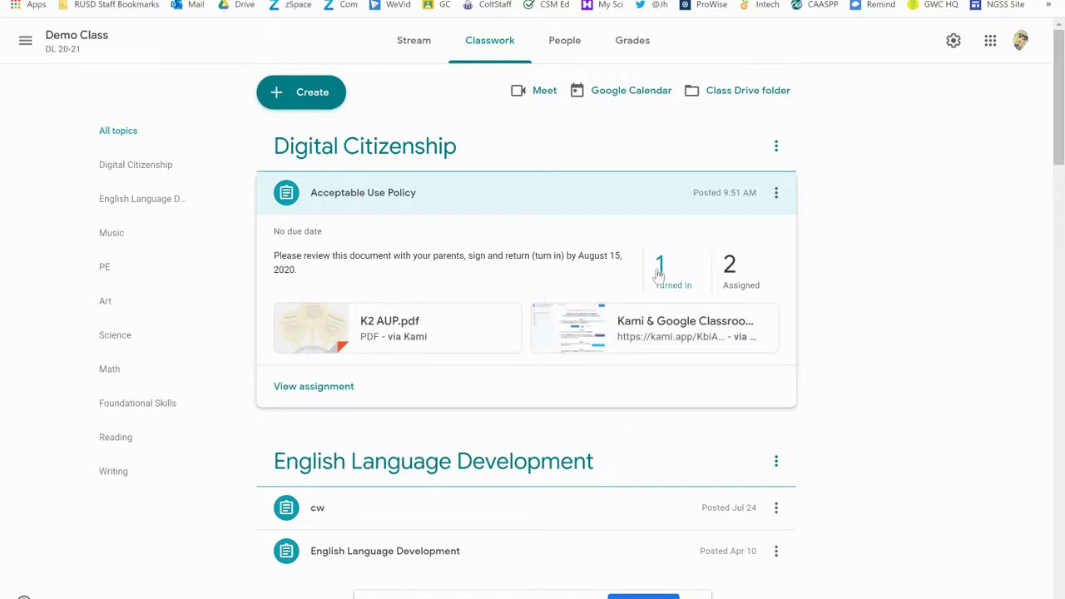
pyautogui.click(658, 270)
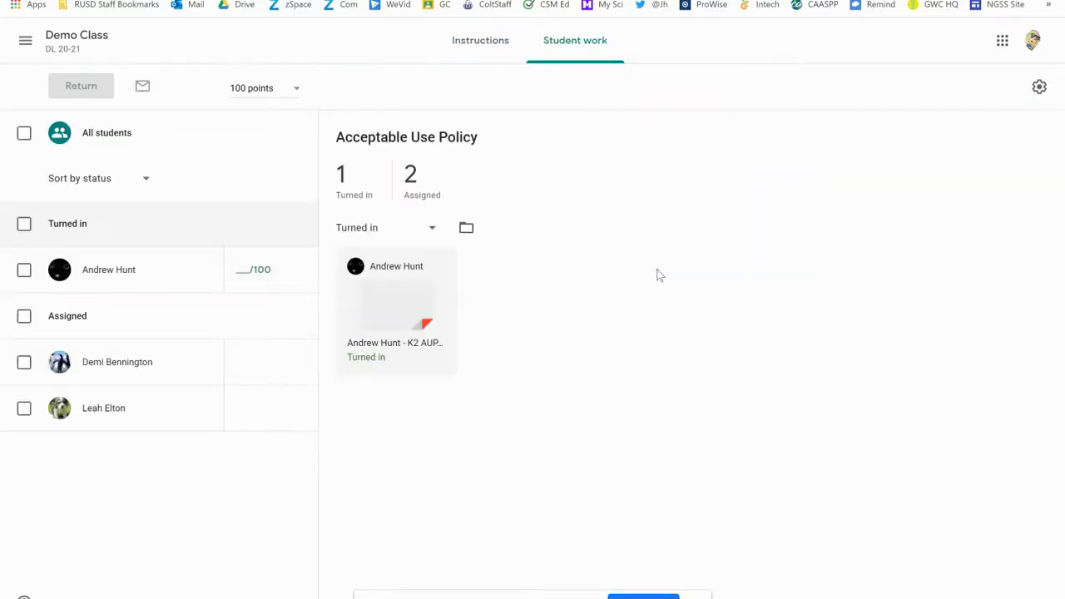
pyautogui.click(408, 312)
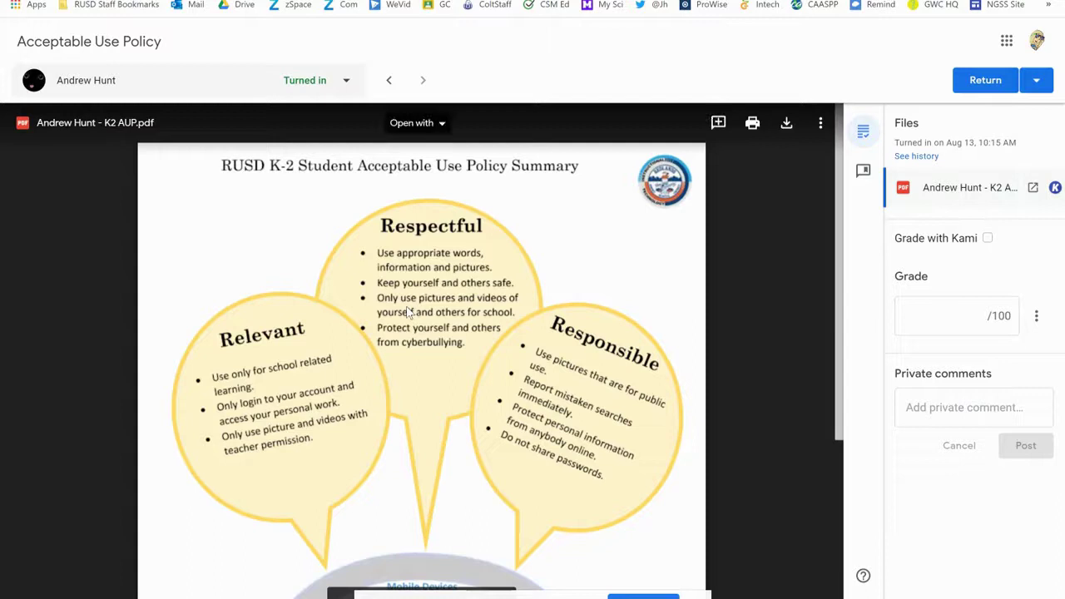
pyautogui.scroll(-3, 408, 312)
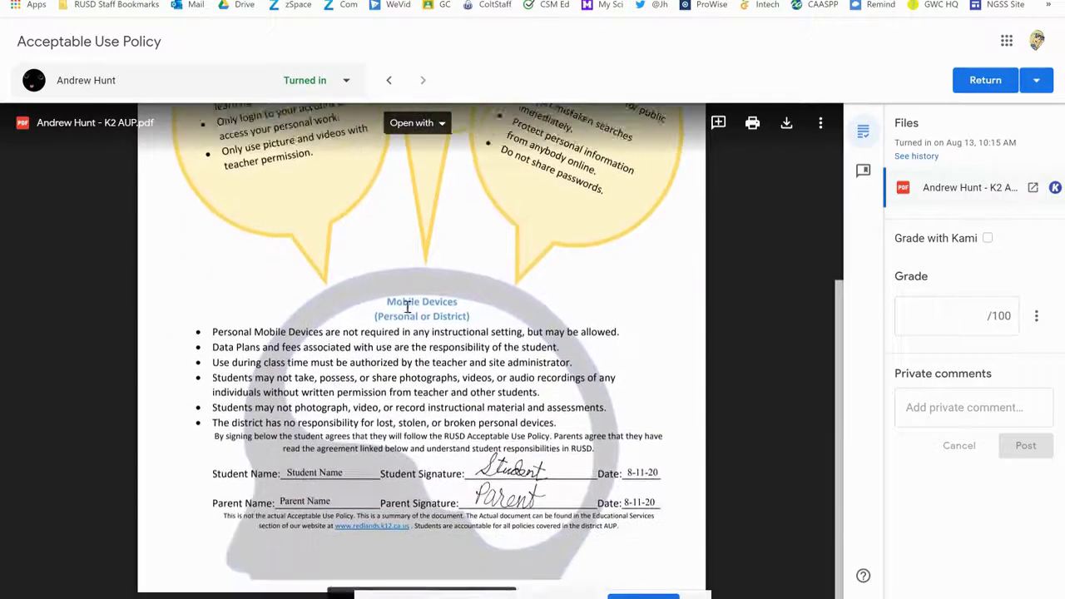
pyautogui.scroll(3, 408, 307)
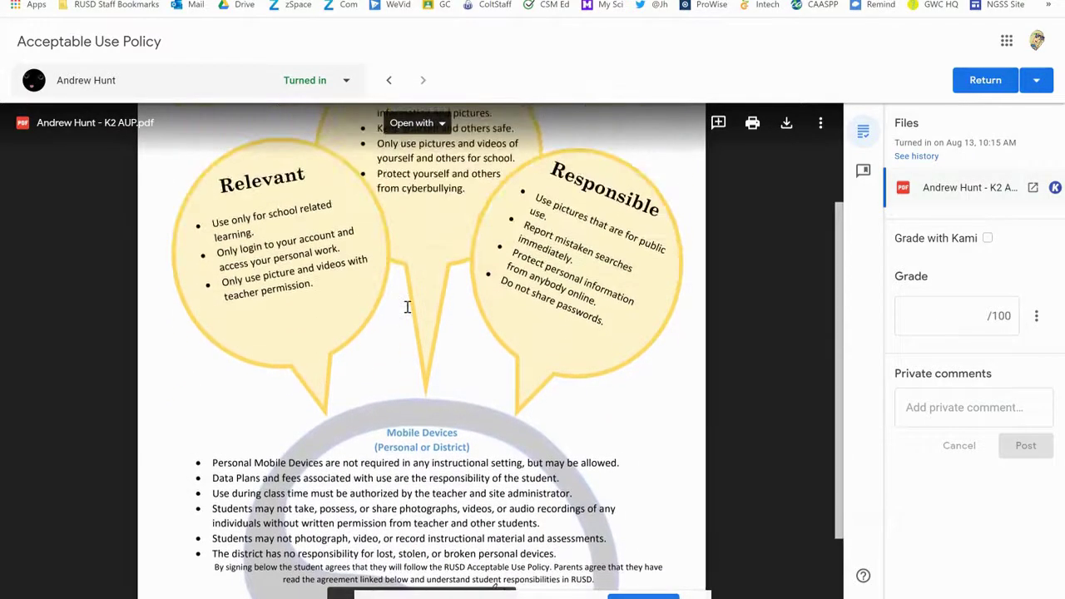
pyautogui.scroll(-3, 408, 308)
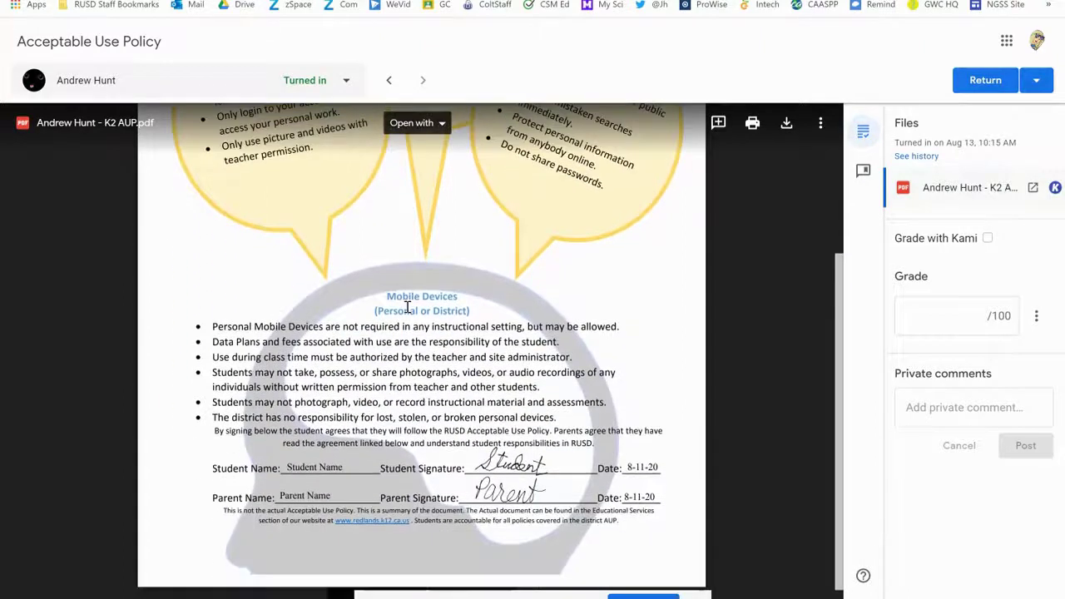